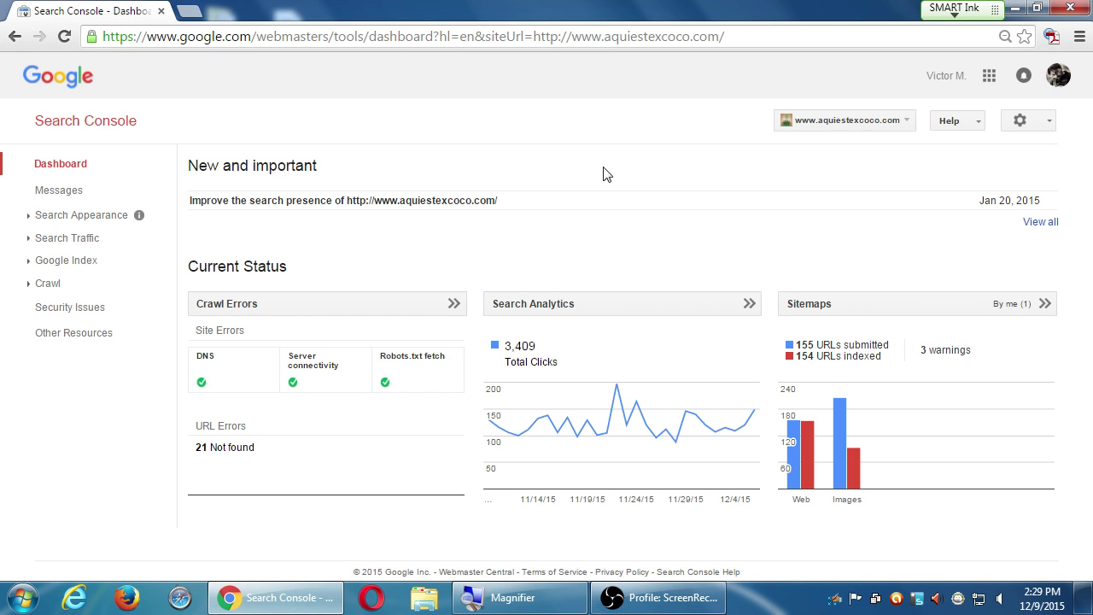
Magnify the screen and go to google.com/analytics/ in Chrome.
{"action": "key", "text": "super+plus"}
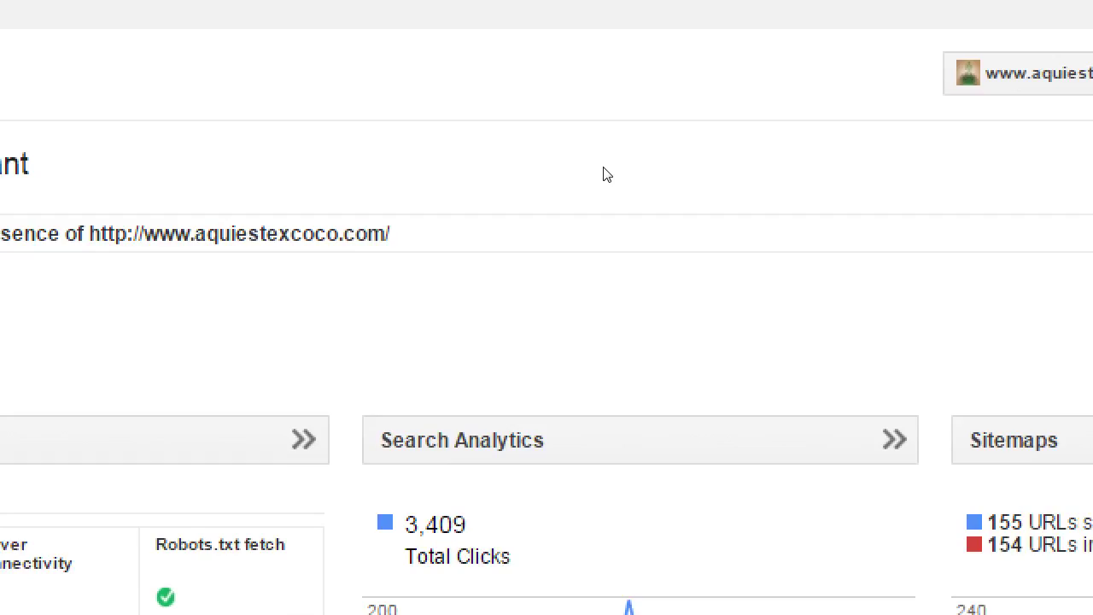
{"action": "key", "text": "ctrl+l"}
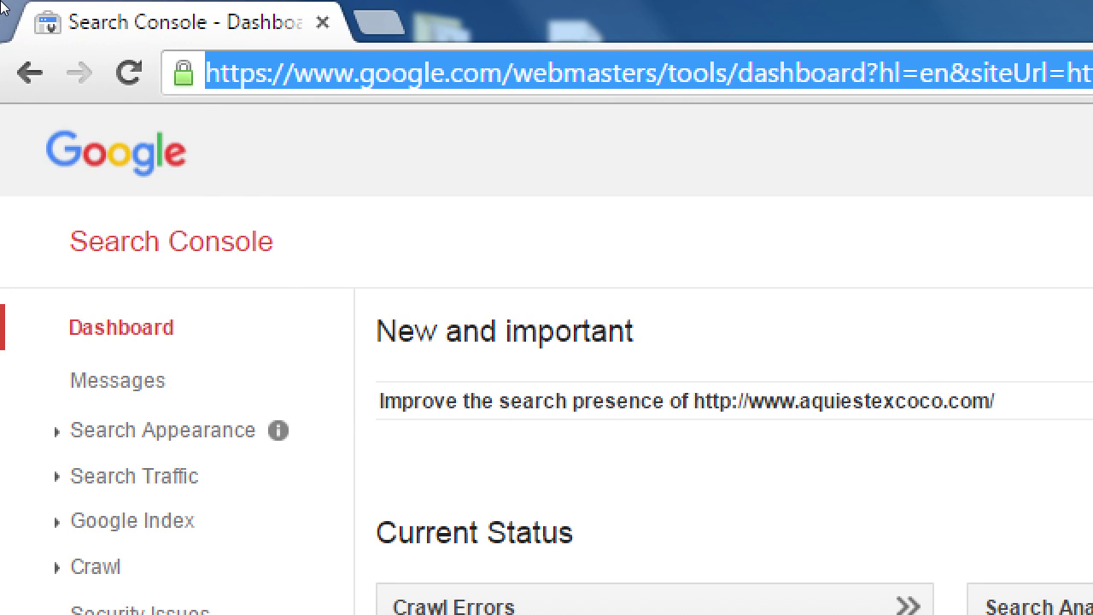
{"action": "type", "text": "google.com/analytics/"}
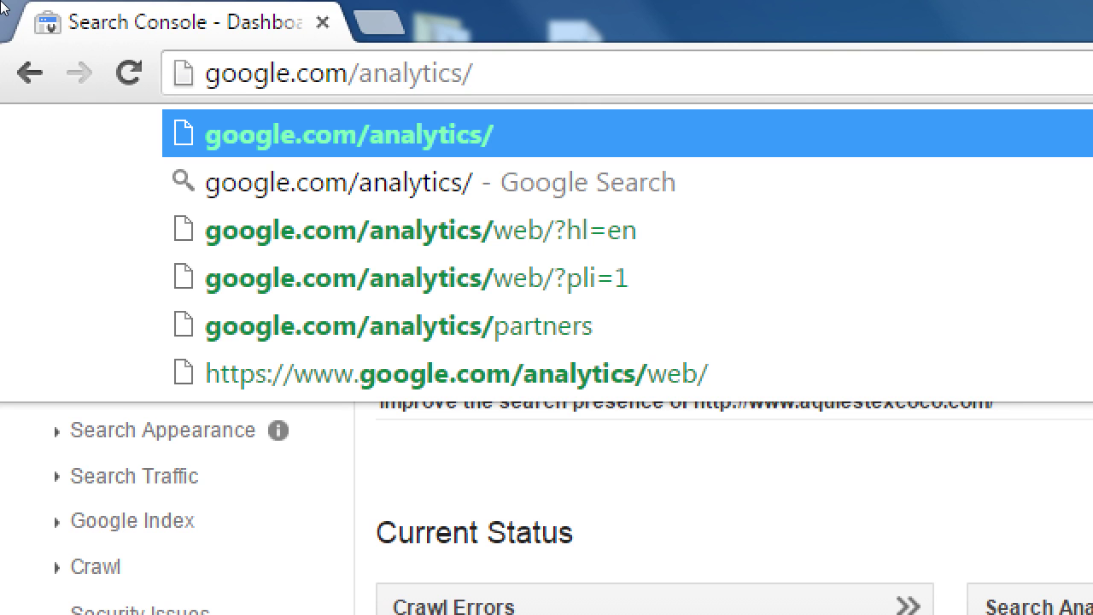
{"action": "key", "text": "Return"}
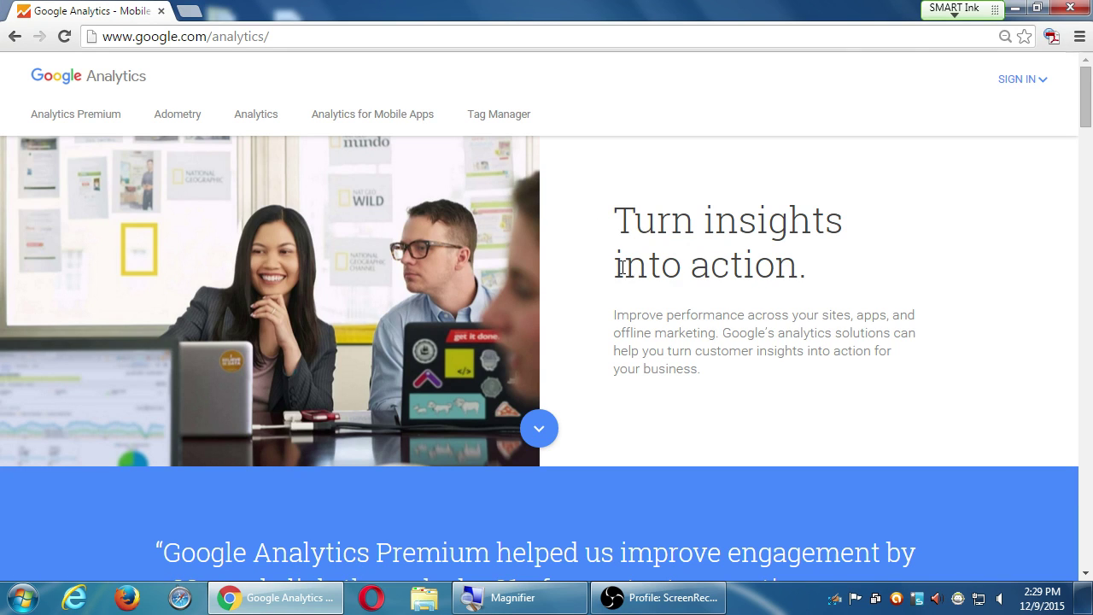
{"action": "scroll", "coordinate": [839, 287], "scroll_direction": "down", "scroll_amount": 4}
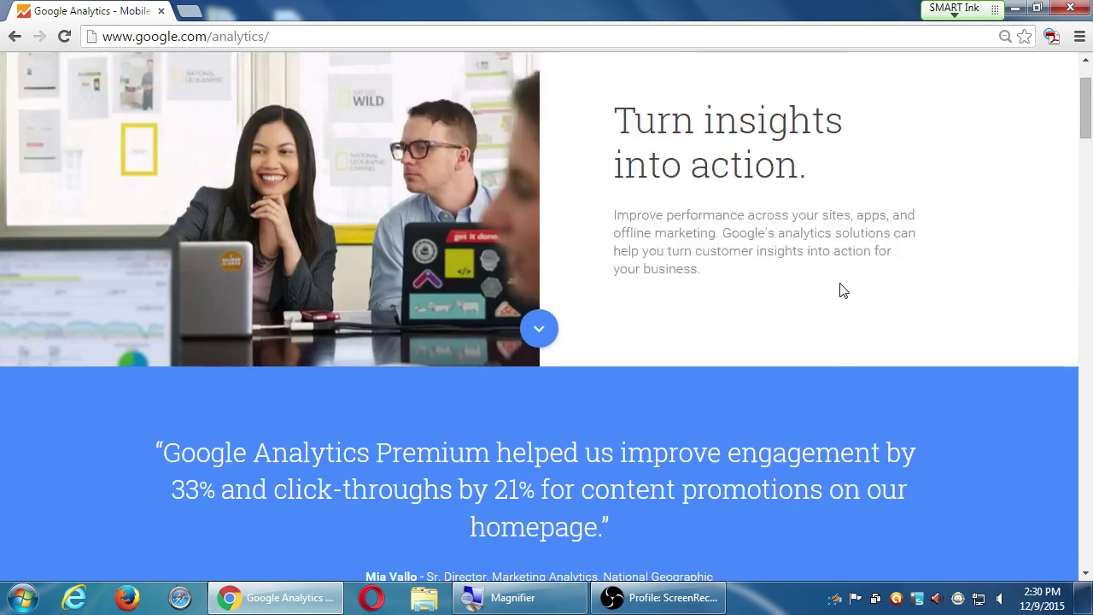
{"action": "scroll", "coordinate": [840, 283], "scroll_direction": "down", "scroll_amount": 3}
{"action": "scroll", "coordinate": [839, 283], "scroll_direction": "up", "scroll_amount": 4}
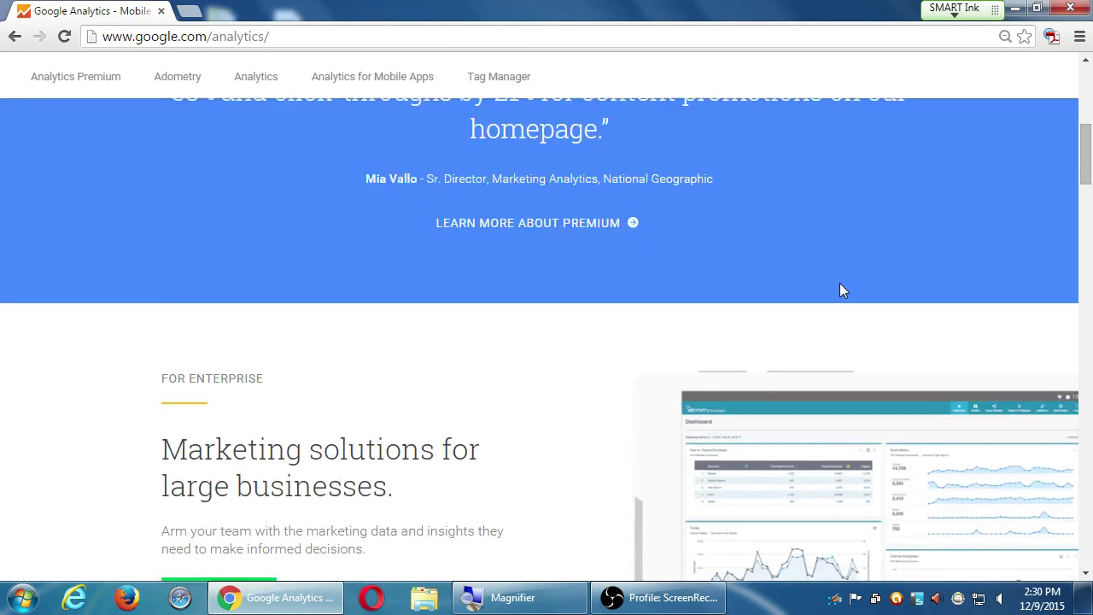
{"action": "scroll", "coordinate": [842, 282], "scroll_direction": "down", "scroll_amount": 4}
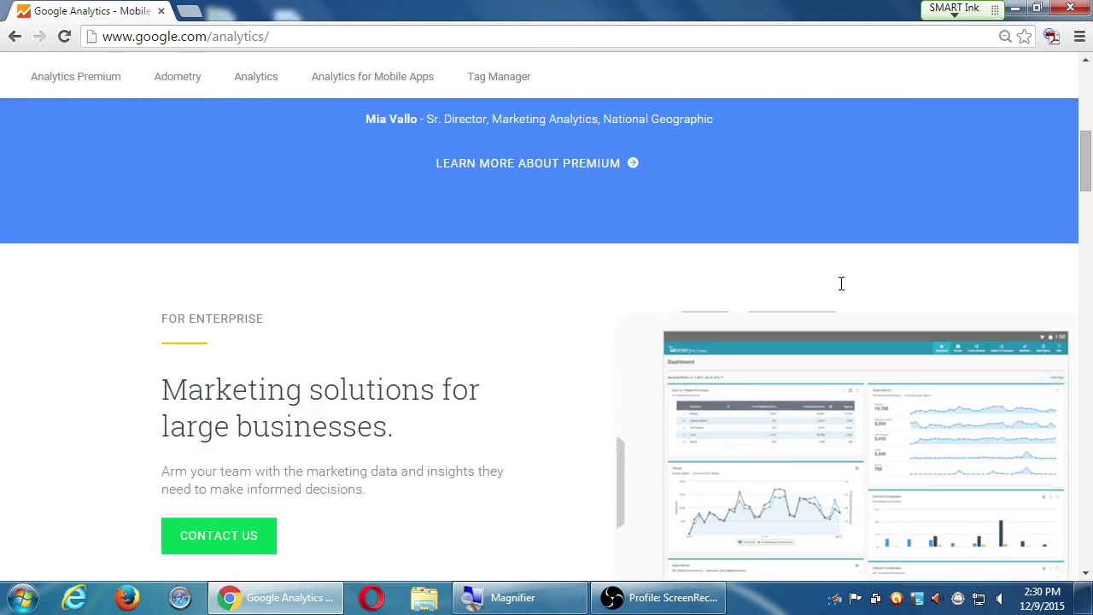
{"action": "scroll", "coordinate": [841, 290], "scroll_direction": "down", "scroll_amount": 1}
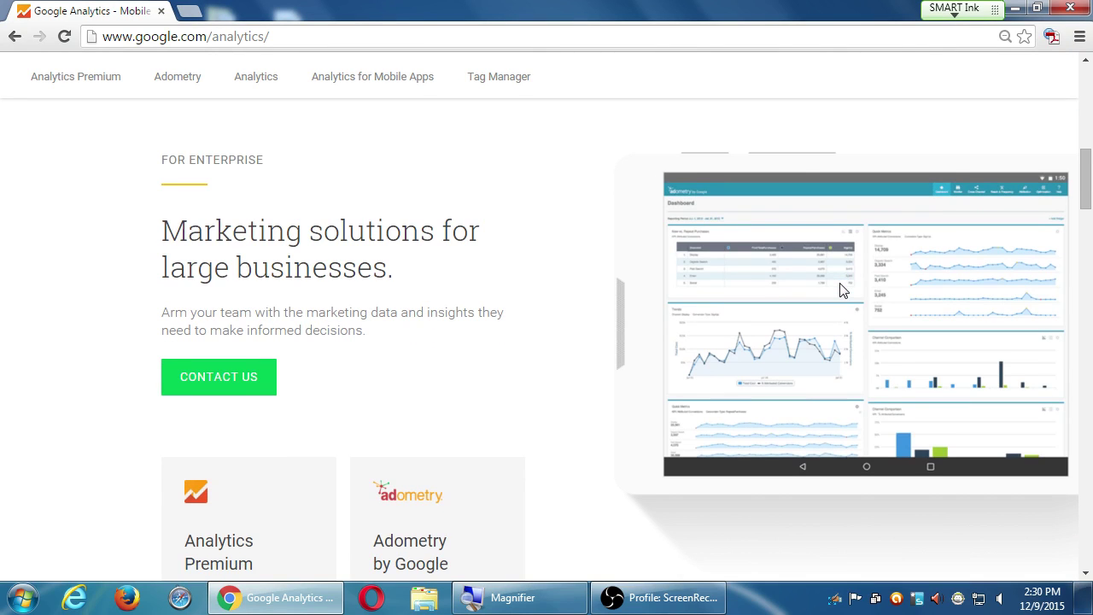
{"action": "scroll", "coordinate": [843, 290], "scroll_direction": "down", "scroll_amount": 2}
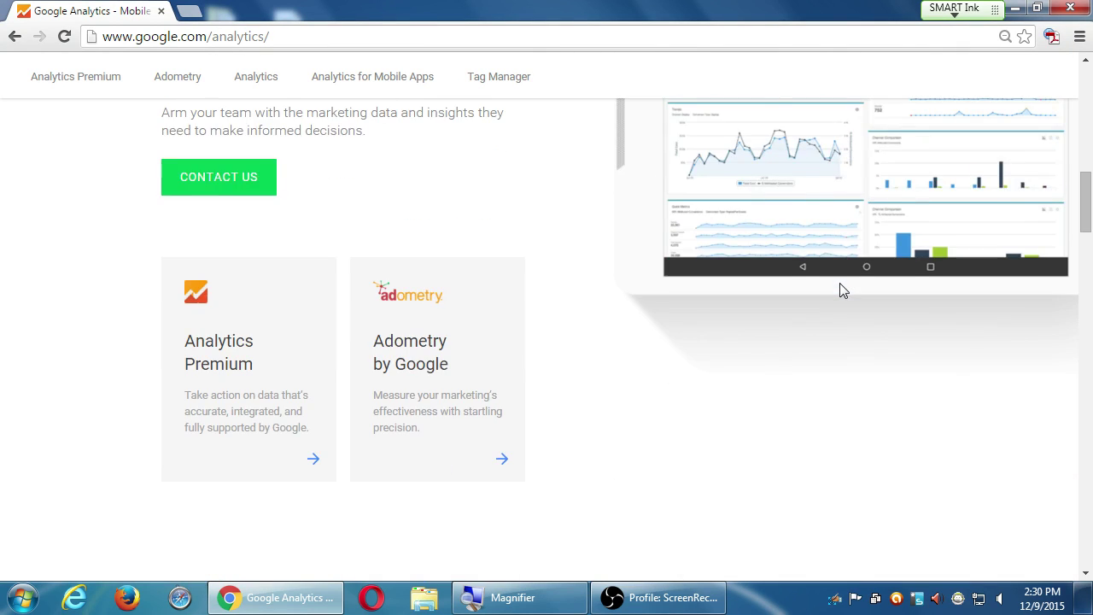
{"action": "scroll", "coordinate": [841, 284], "scroll_direction": "down", "scroll_amount": 1}
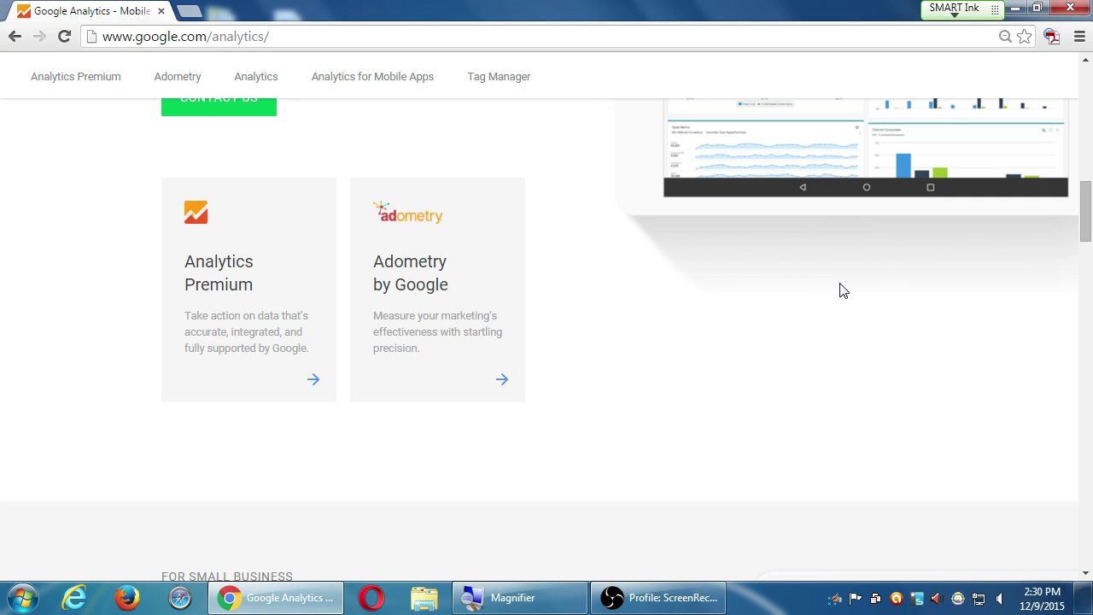
{"action": "scroll", "coordinate": [841, 290], "scroll_direction": "up", "scroll_amount": 8}
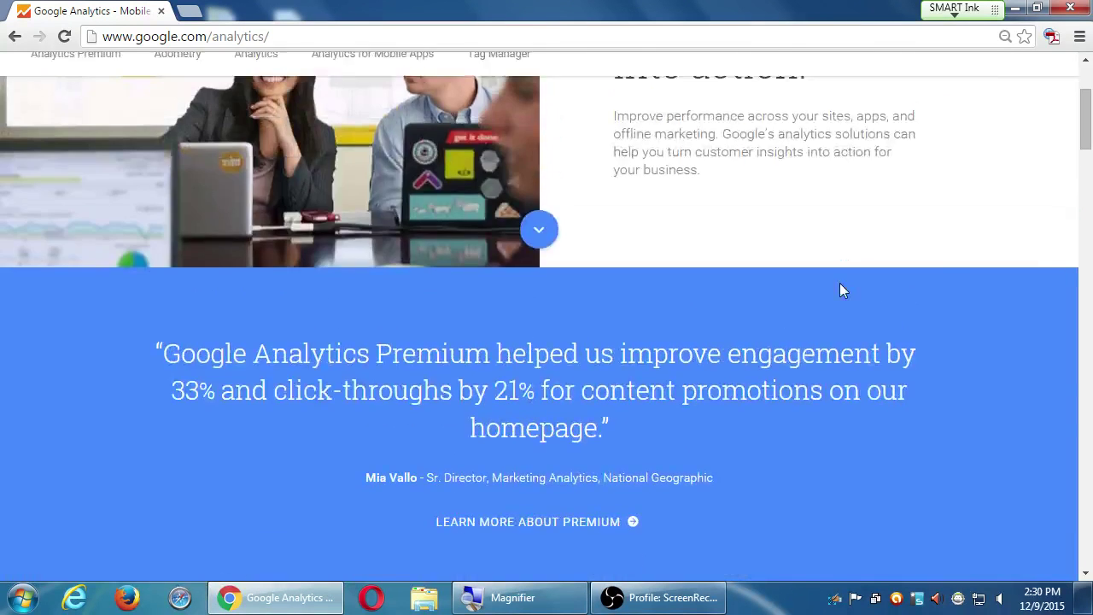
{"action": "scroll", "coordinate": [840, 291], "scroll_direction": "up", "scroll_amount": 2}
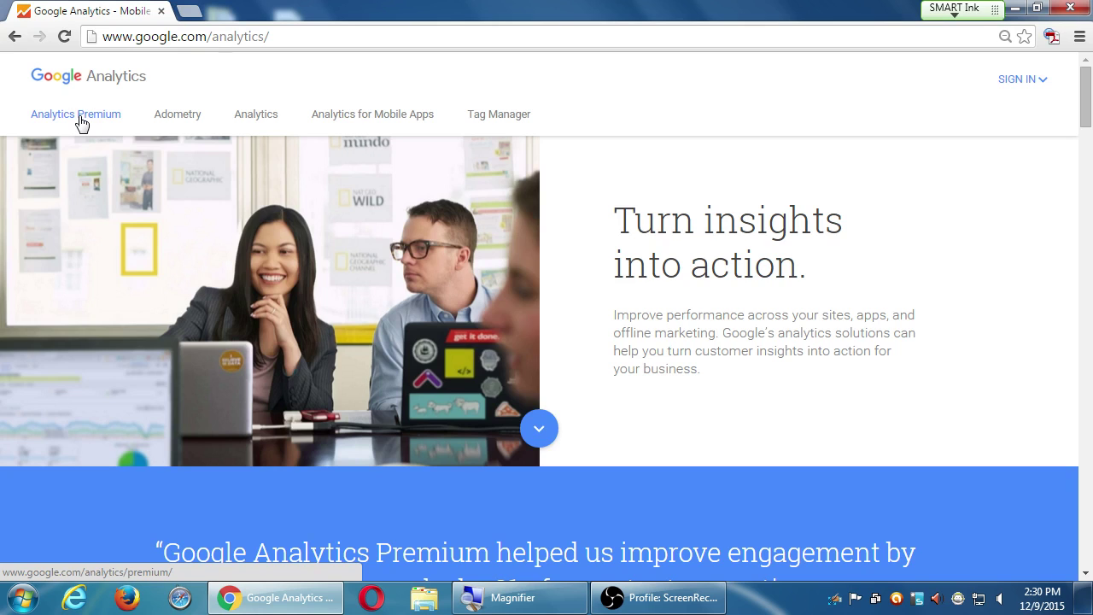
Browse the Analytics Premium page, then return home and show the SIGN IN product list.
{"action": "left_click", "coordinate": [81, 124]}
{"action": "scroll", "coordinate": [679, 476], "scroll_direction": "down", "scroll_amount": 3}
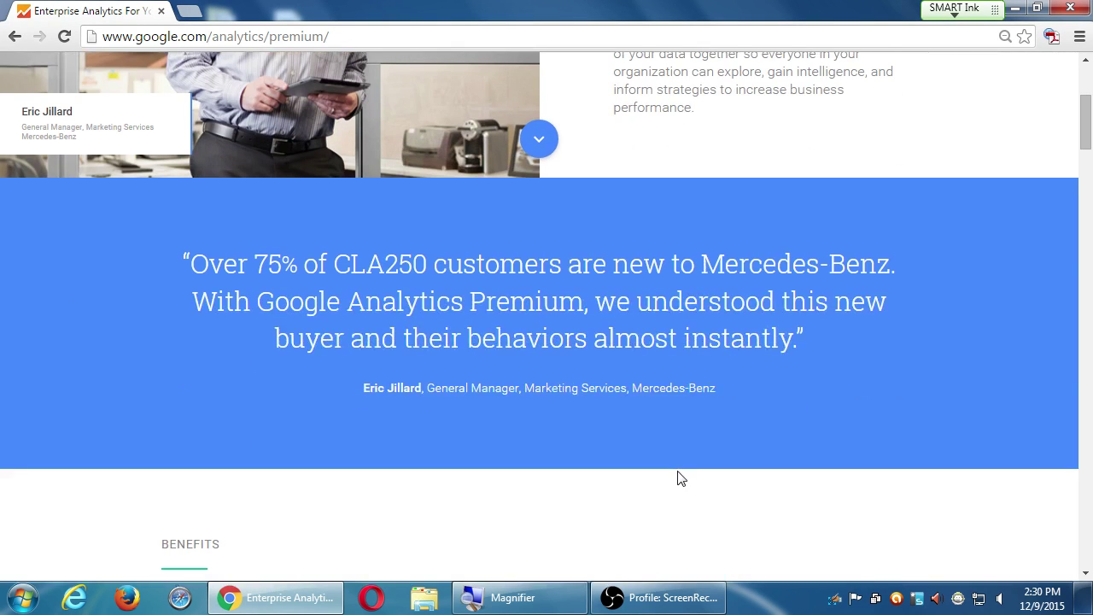
{"action": "scroll", "coordinate": [679, 477], "scroll_direction": "down", "scroll_amount": 12}
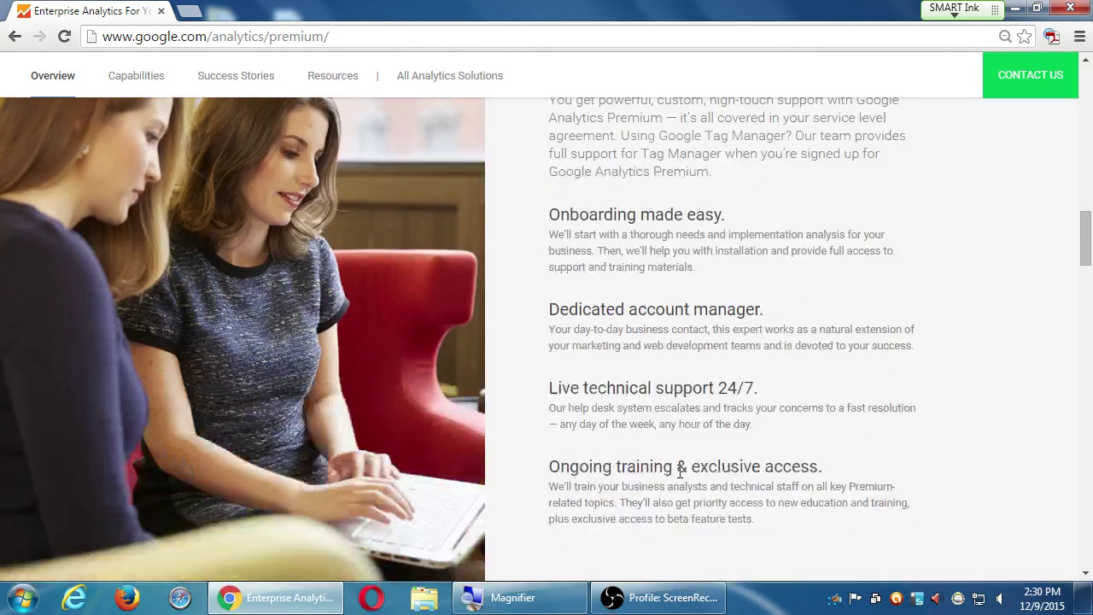
{"action": "scroll", "coordinate": [681, 471], "scroll_direction": "down", "scroll_amount": 6}
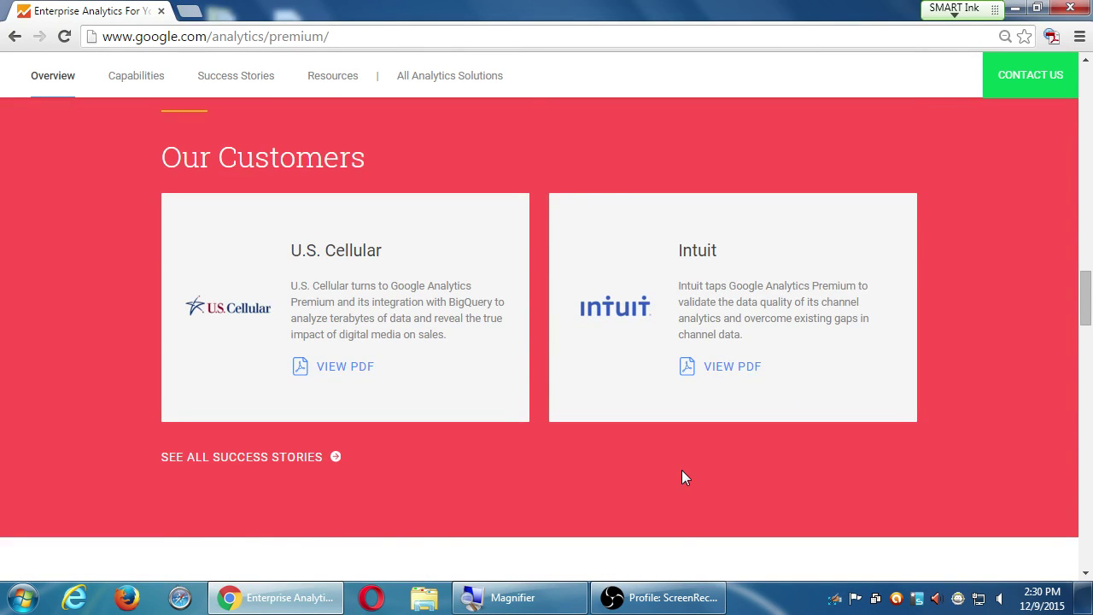
{"action": "scroll", "coordinate": [684, 476], "scroll_direction": "down", "scroll_amount": 10}
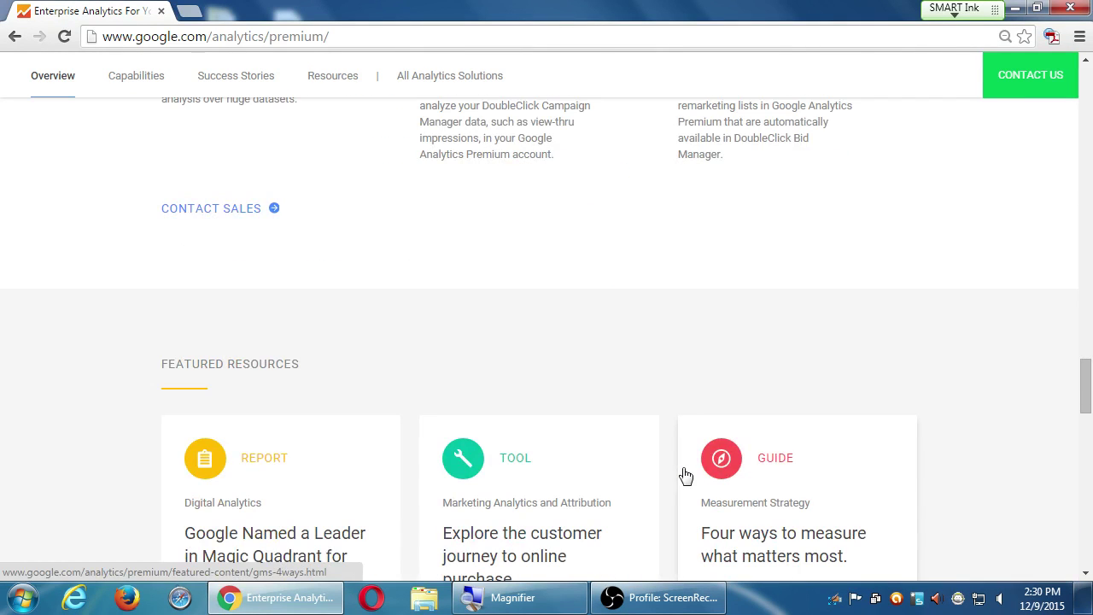
{"action": "key", "text": "alt+Left"}
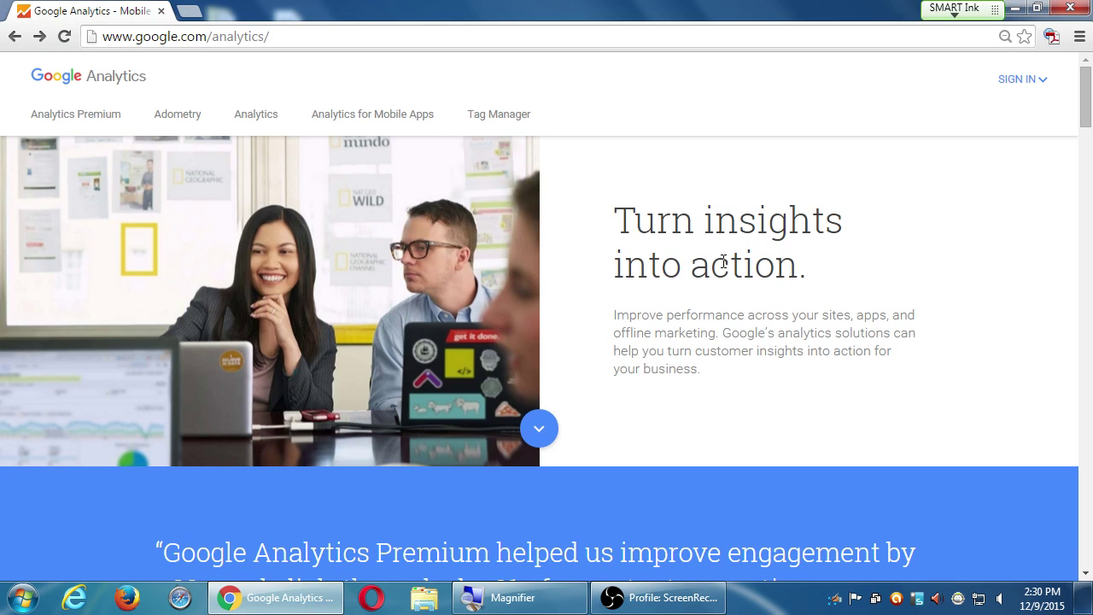
{"action": "left_click", "coordinate": [1023, 91]}
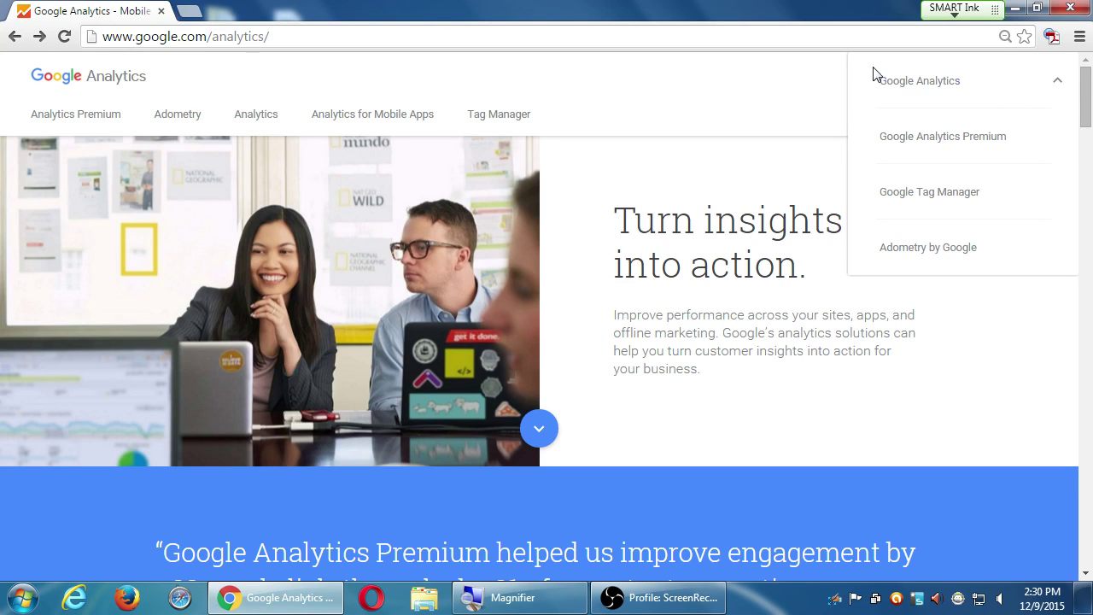
Sign in to Google Analytics, collapse Aqui es Texcoco and scroll down to Victor's Art.
{"action": "left_click", "coordinate": [930, 81]}
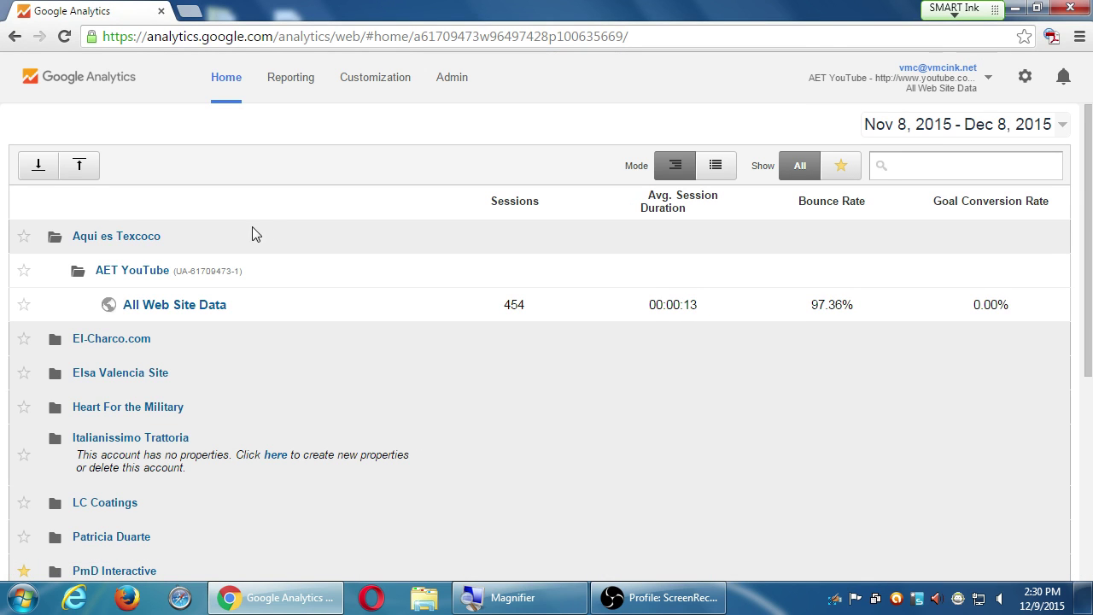
{"action": "left_click", "coordinate": [246, 233]}
{"action": "scroll", "coordinate": [353, 417], "scroll_direction": "down", "scroll_amount": 4}
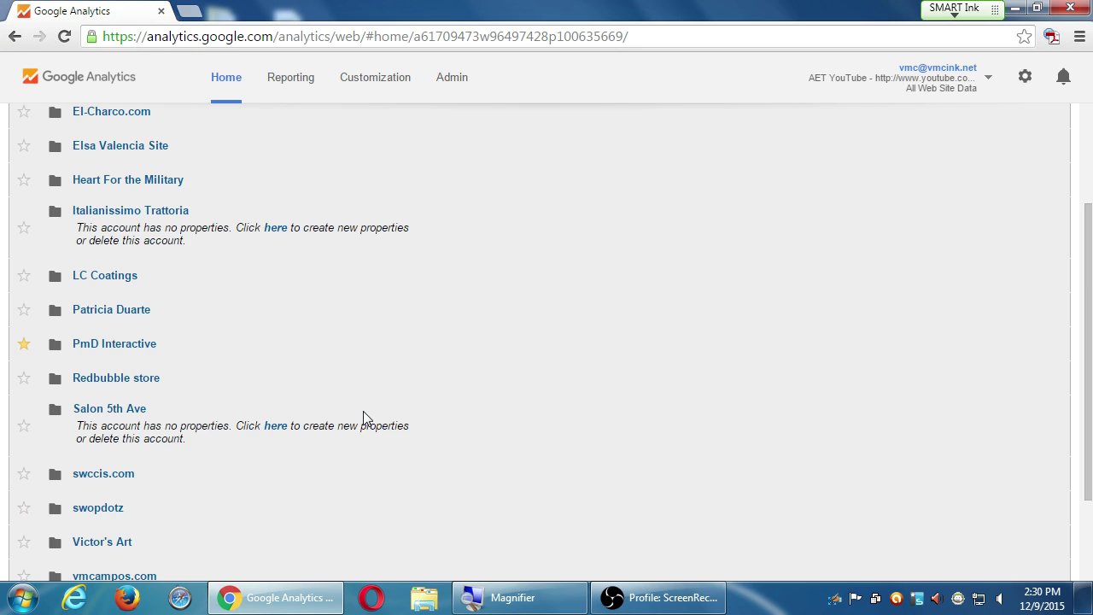
{"action": "scroll", "coordinate": [353, 417], "scroll_direction": "up", "scroll_amount": 4}
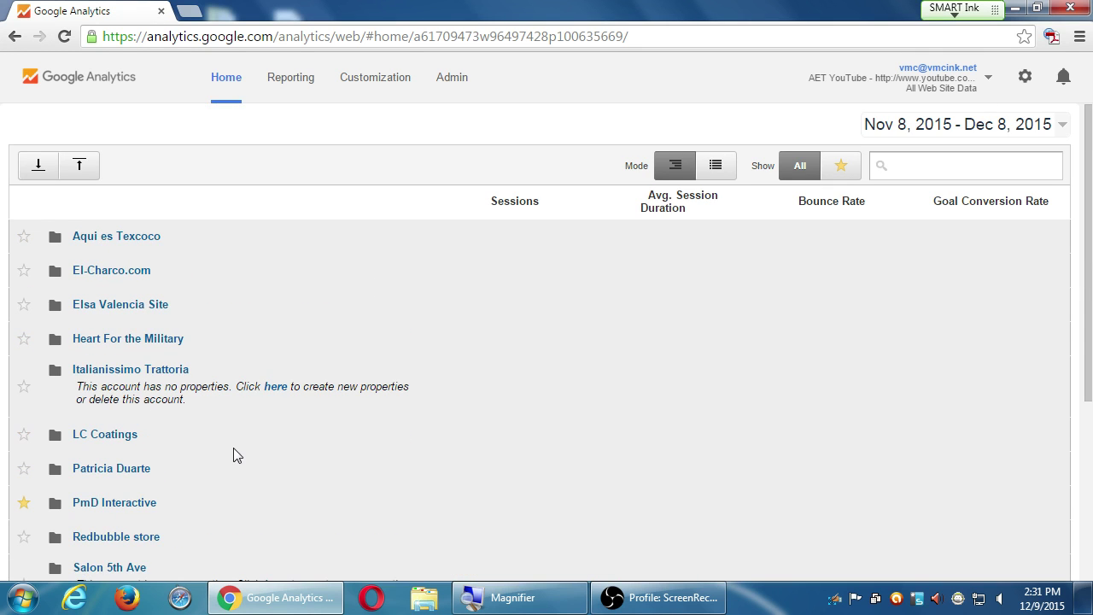
{"action": "scroll", "coordinate": [171, 450], "scroll_direction": "down", "scroll_amount": 2}
{"action": "scroll", "coordinate": [154, 458], "scroll_direction": "down", "scroll_amount": 2}
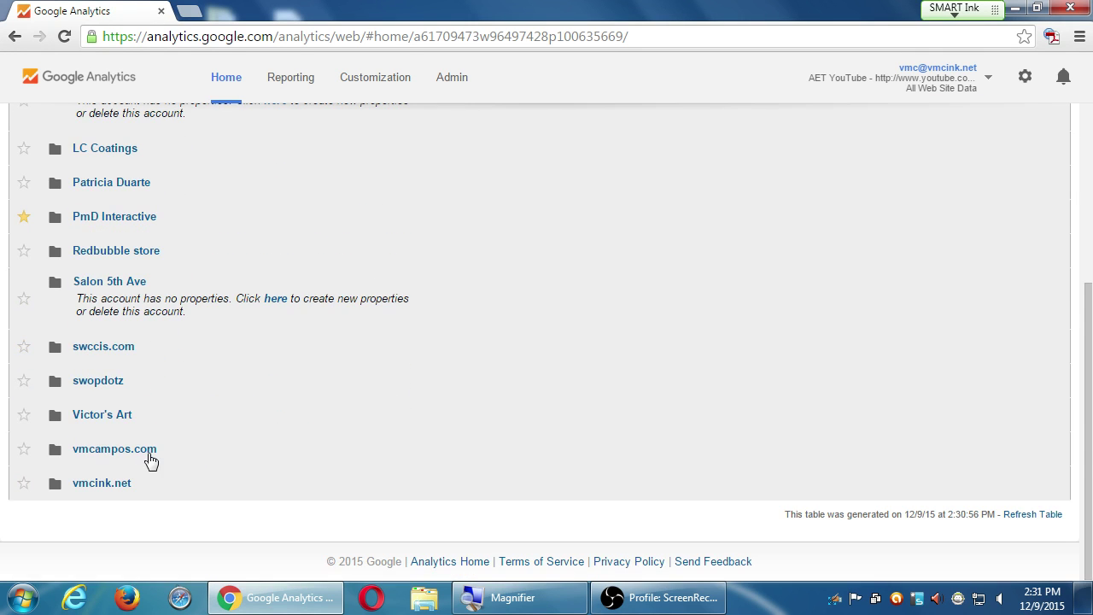
{"action": "scroll", "coordinate": [188, 473], "scroll_direction": "up", "scroll_amount": 4}
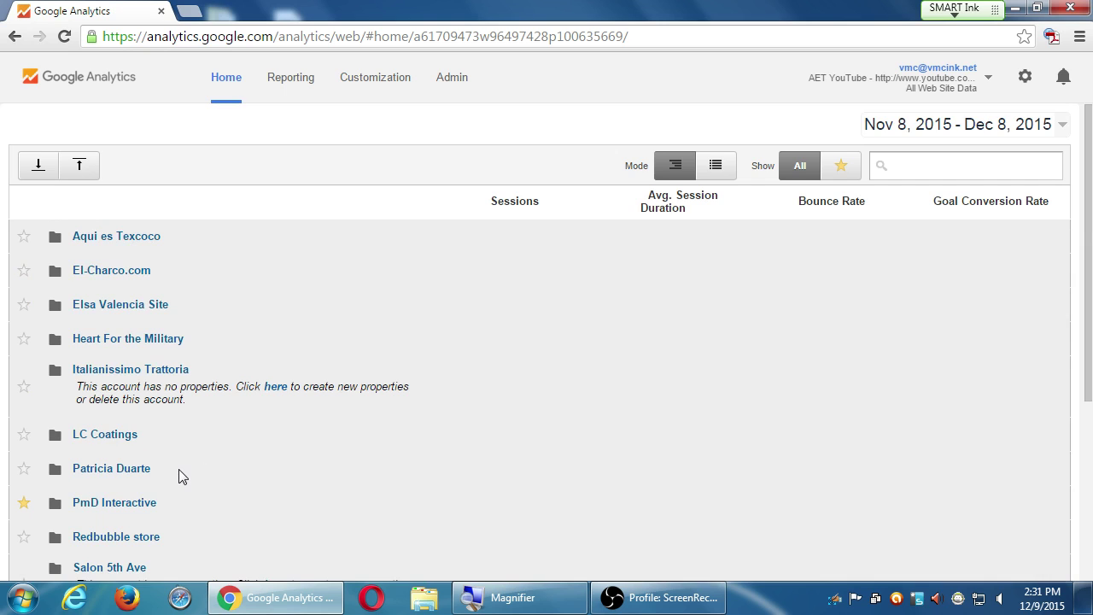
{"action": "scroll", "coordinate": [179, 478], "scroll_direction": "down", "scroll_amount": 3}
{"action": "scroll", "coordinate": [193, 474], "scroll_direction": "up", "scroll_amount": 3}
{"action": "double_click", "coordinate": [388, 190]}
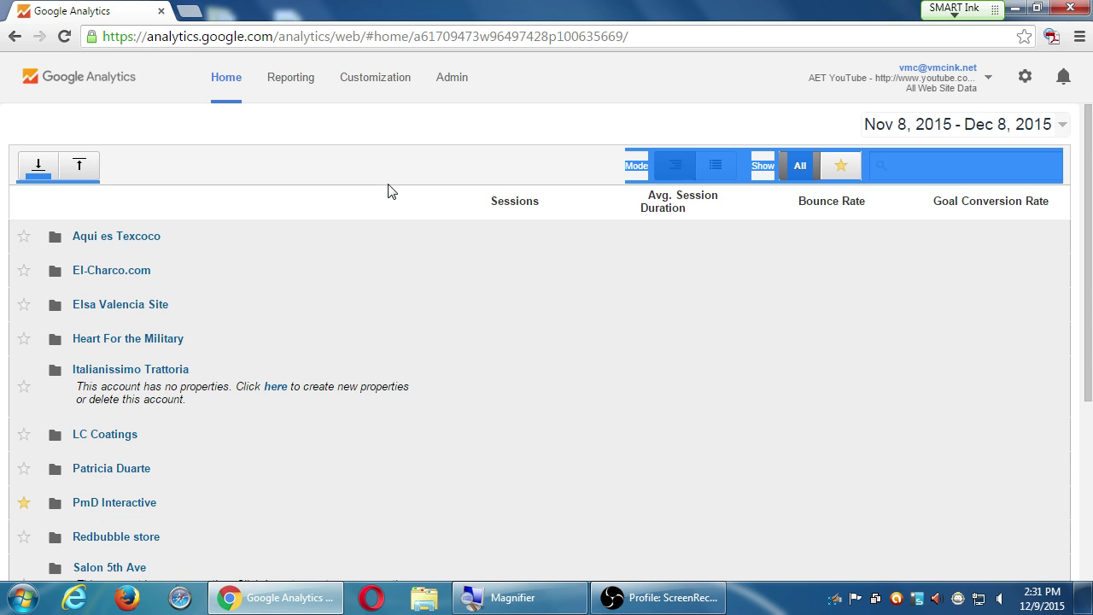
{"action": "scroll", "coordinate": [263, 491], "scroll_direction": "down", "scroll_amount": 3}
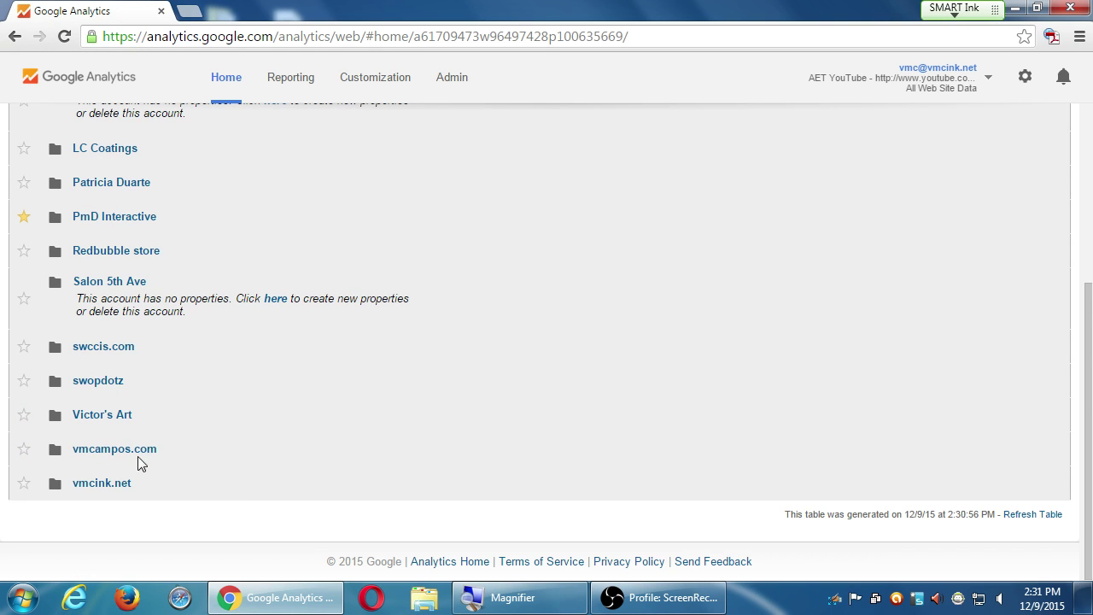
Expand Victor's Art, then choose Create new account from the Admin Account list.
{"action": "left_click", "coordinate": [117, 417]}
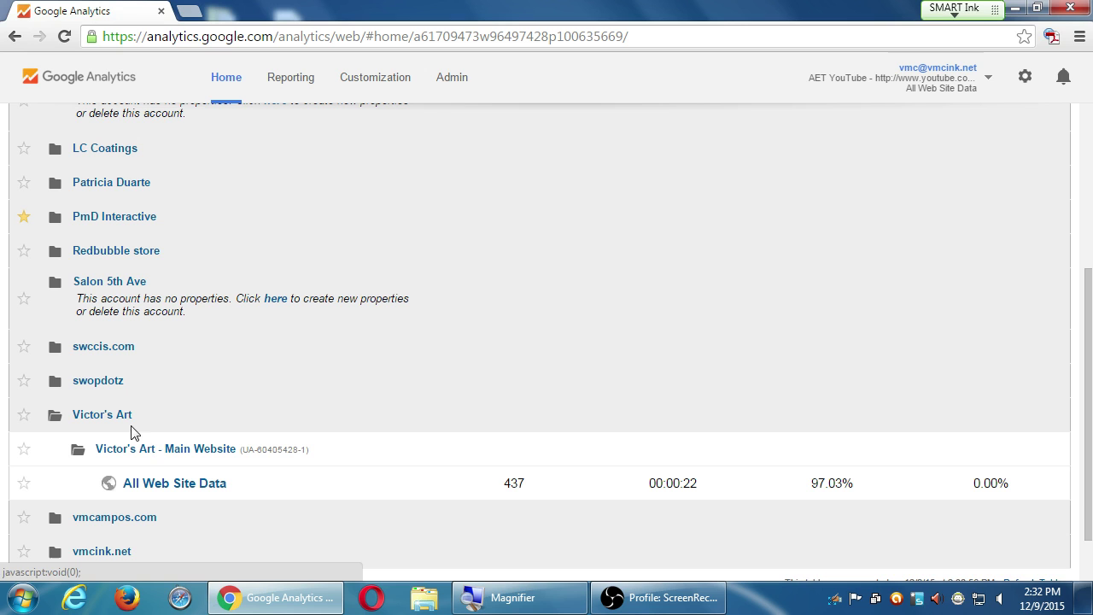
{"action": "left_click", "coordinate": [452, 85]}
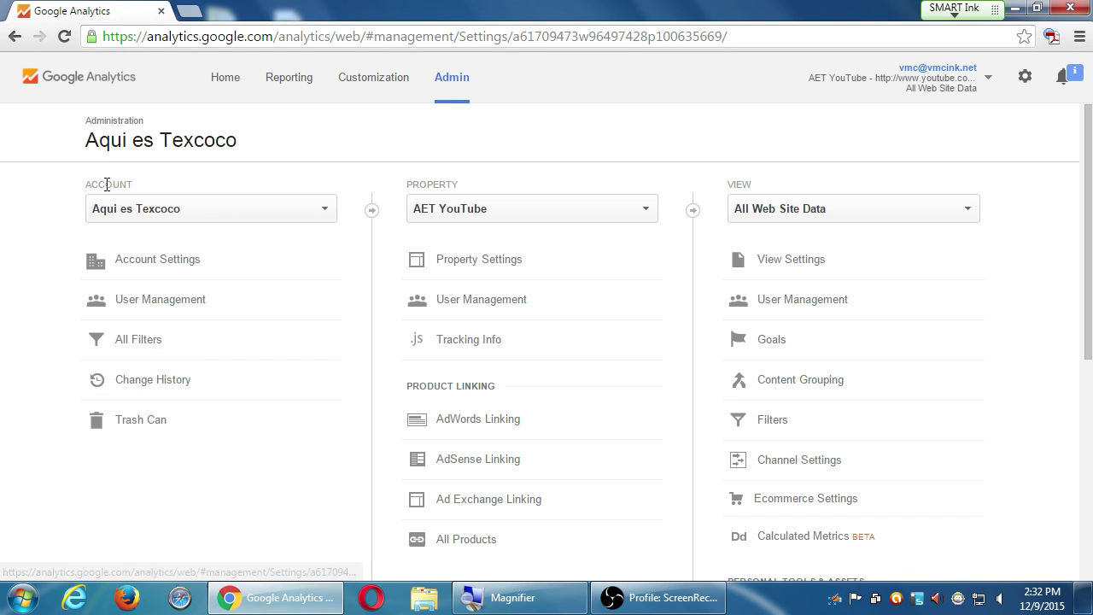
{"action": "left_click", "coordinate": [203, 215]}
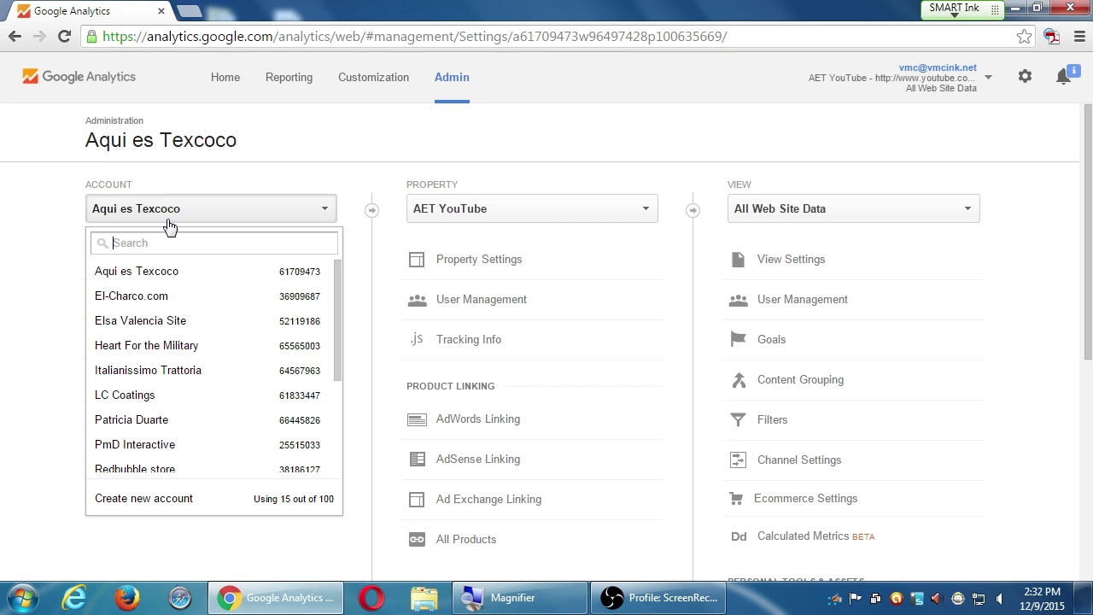
{"action": "left_click", "coordinate": [157, 504]}
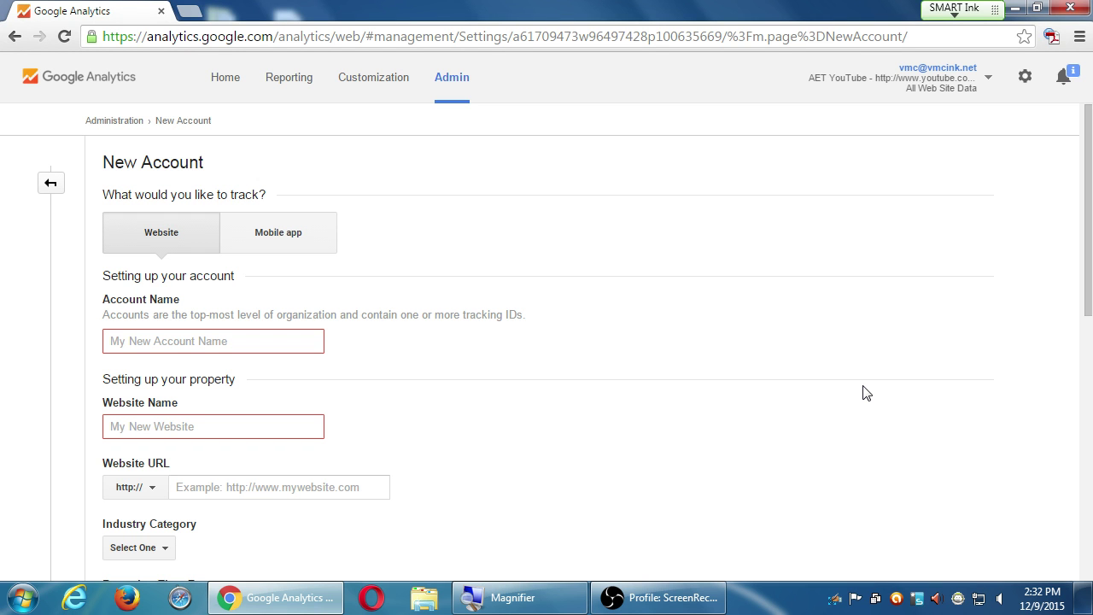
Scroll through the empty New Account form, then go back to the Home account list.
{"action": "scroll", "coordinate": [725, 415], "scroll_direction": "down", "scroll_amount": 10}
{"action": "scroll", "coordinate": [740, 496], "scroll_direction": "up", "scroll_amount": 10}
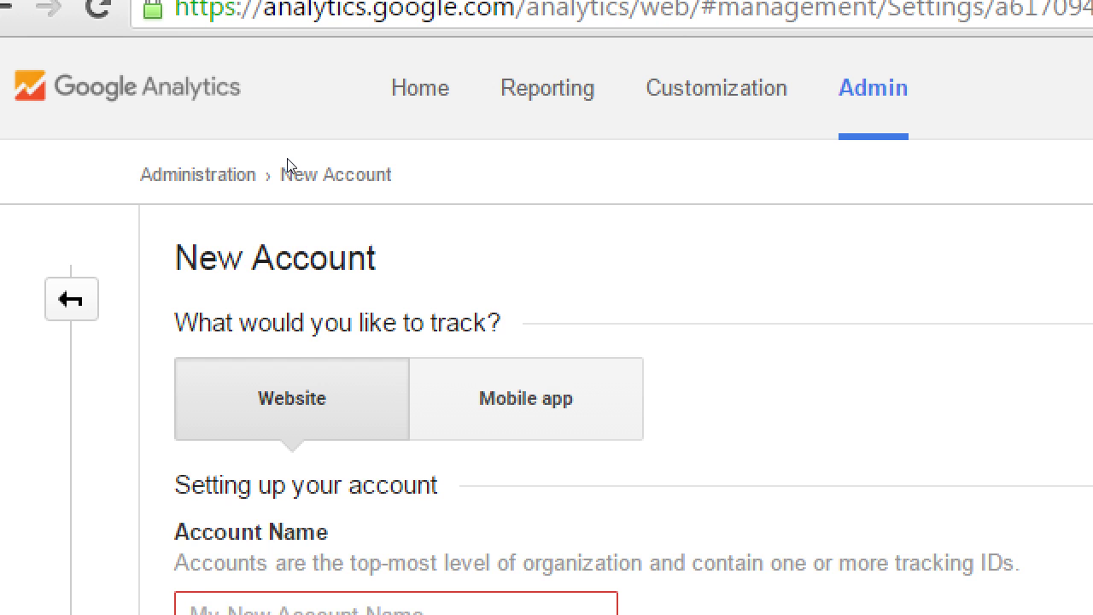
{"action": "scroll", "coordinate": [291, 166], "scroll_direction": "down", "scroll_amount": 1}
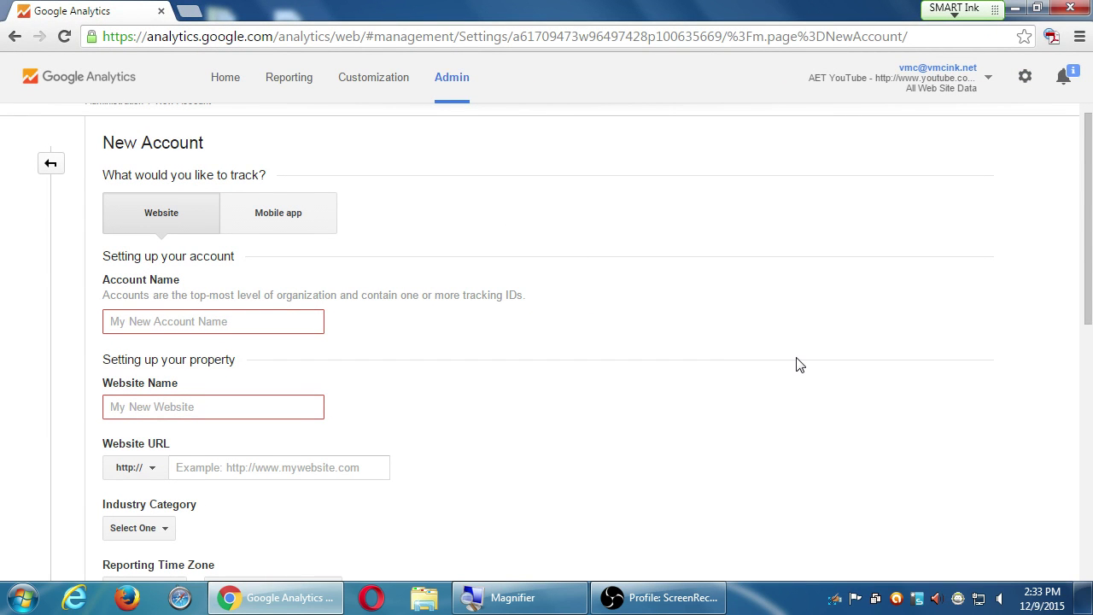
{"action": "scroll", "coordinate": [799, 365], "scroll_direction": "down", "scroll_amount": 1}
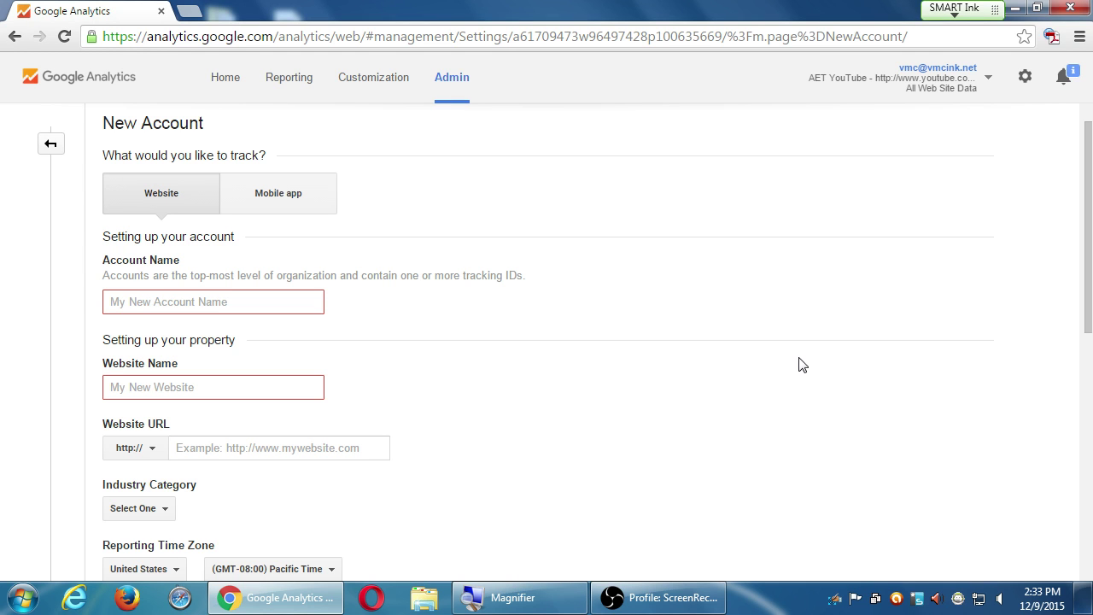
{"action": "left_click", "coordinate": [214, 84]}
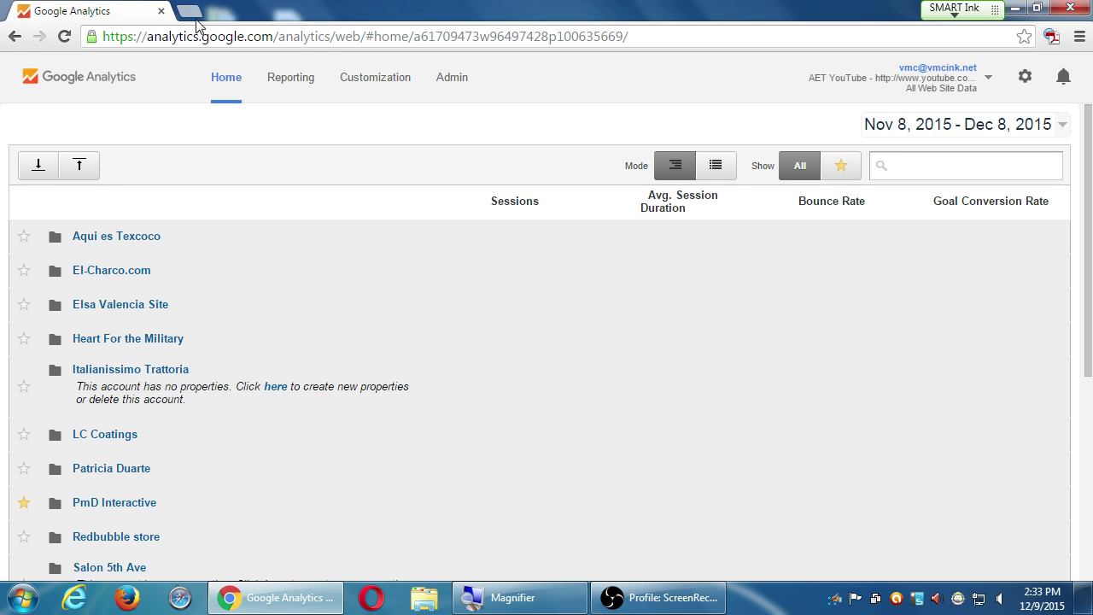
Expand and collapse vmcink.net and other accounts to view their properties, then open Admin.
{"action": "scroll", "coordinate": [317, 316], "scroll_direction": "down", "scroll_amount": 4}
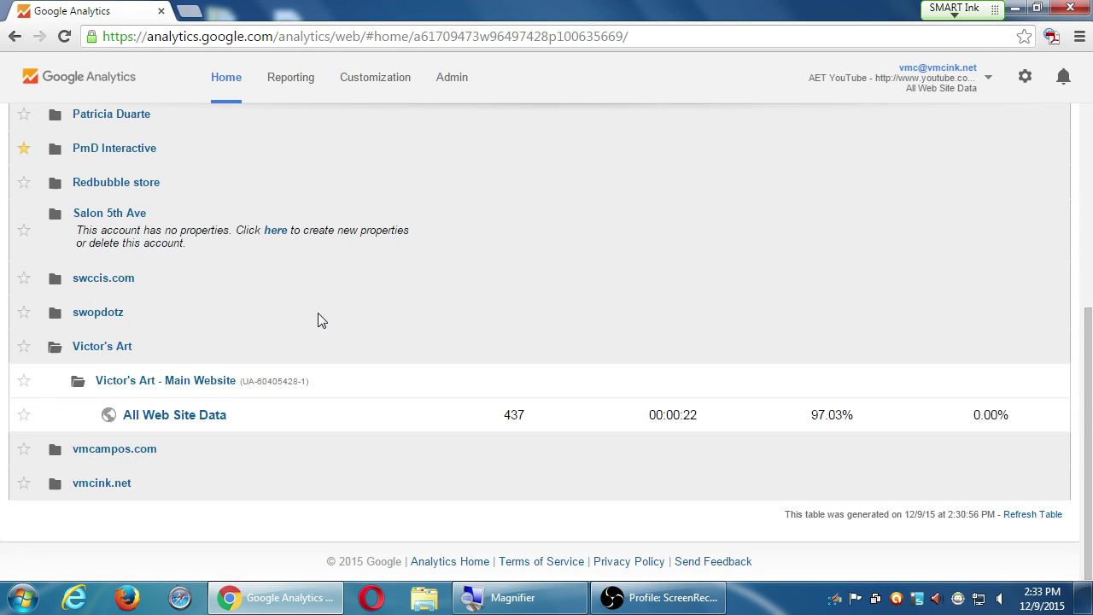
{"action": "left_click", "coordinate": [107, 349]}
{"action": "left_click", "coordinate": [117, 483]}
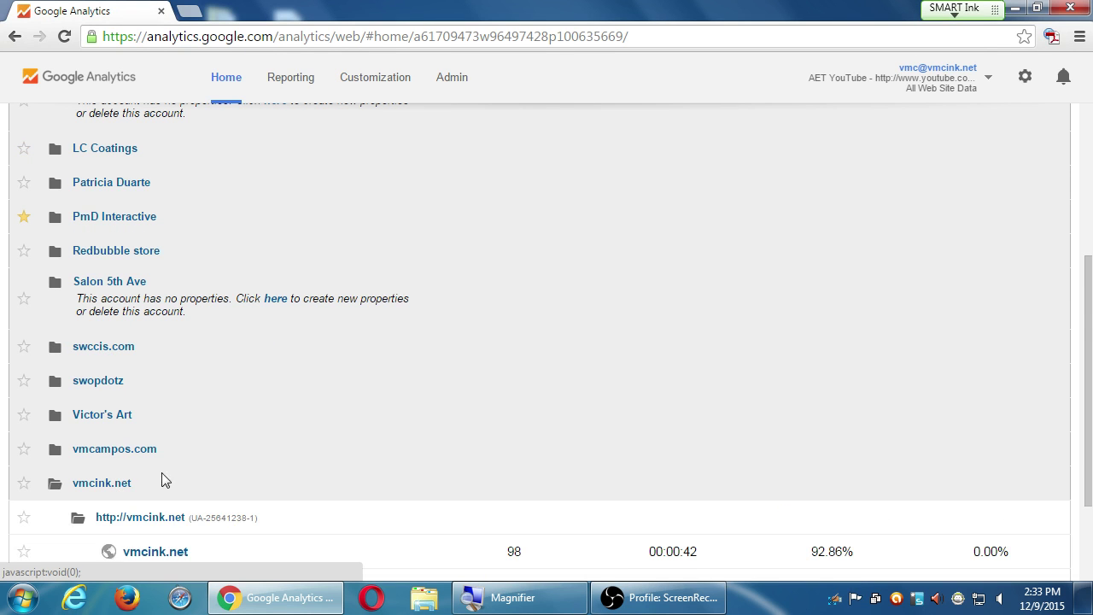
{"action": "scroll", "coordinate": [257, 417], "scroll_direction": "down", "scroll_amount": 3}
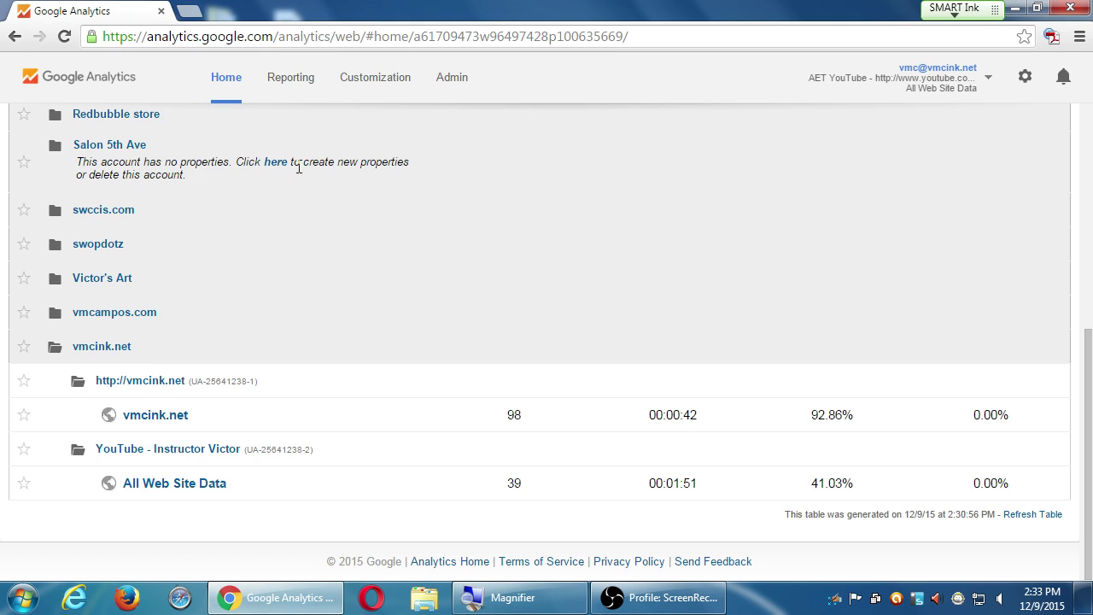
{"action": "left_click", "coordinate": [166, 351]}
{"action": "left_click", "coordinate": [128, 446]}
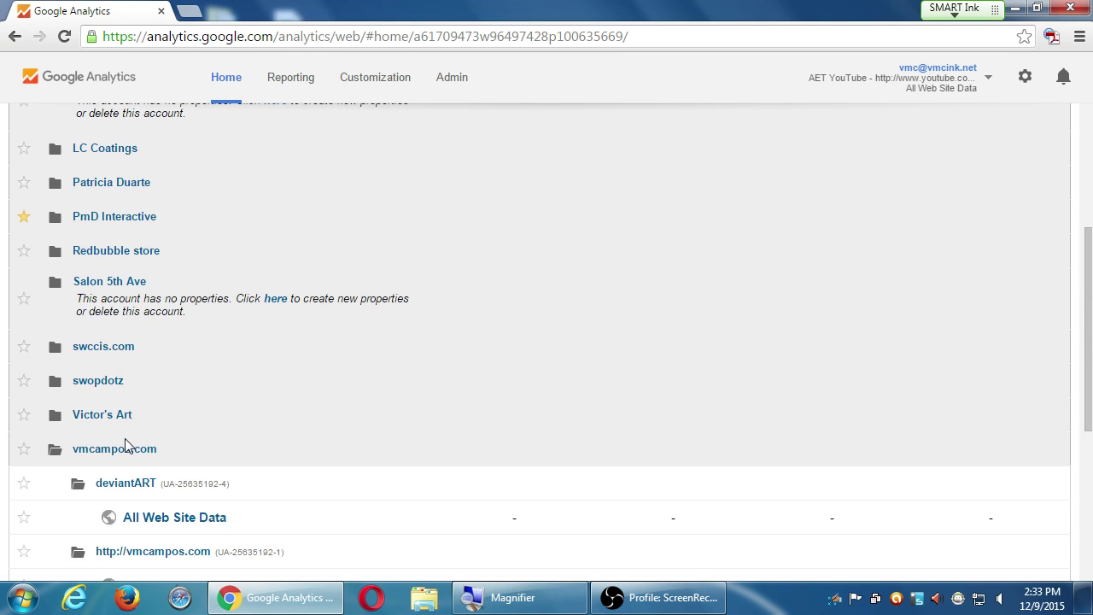
{"action": "scroll", "coordinate": [145, 443], "scroll_direction": "down", "scroll_amount": 3}
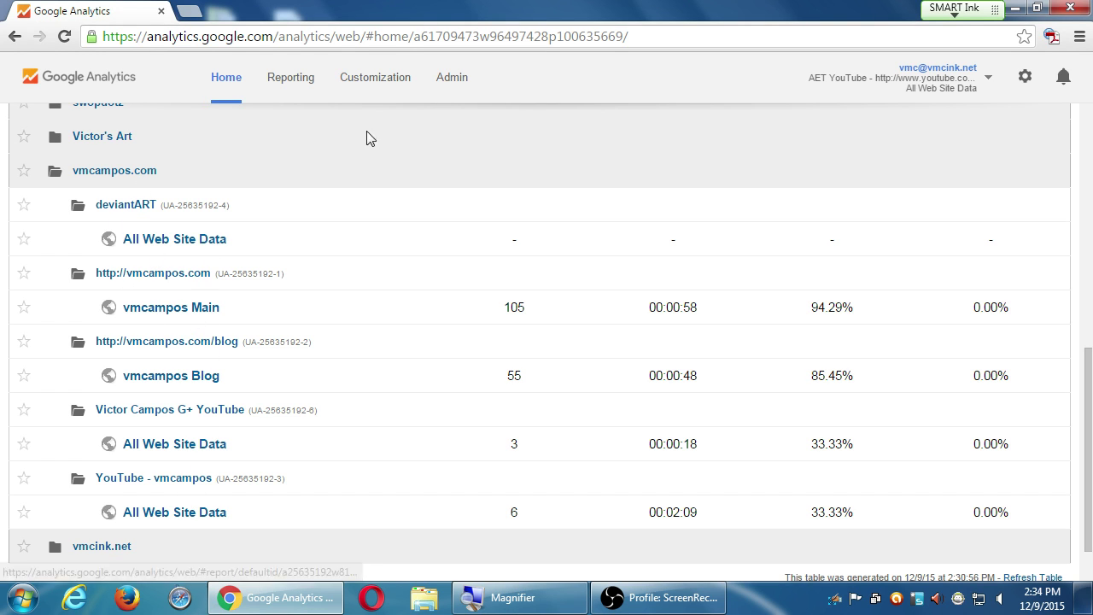
{"action": "left_click", "coordinate": [446, 80]}
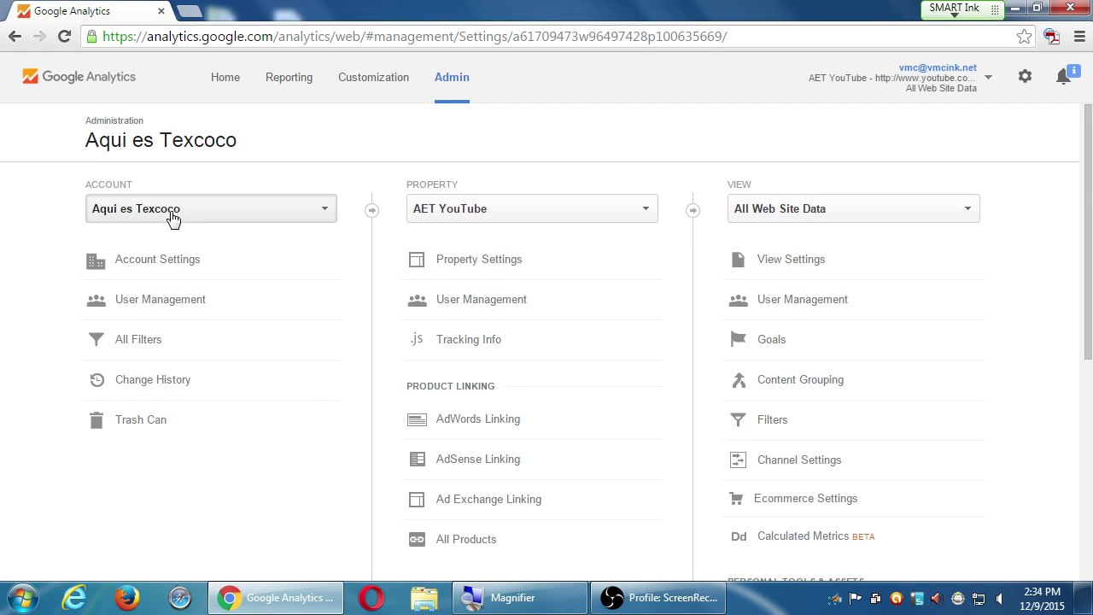
Choose Create new account from the Admin Account list and review the blank form.
{"action": "left_click", "coordinate": [174, 214]}
{"action": "left_click", "coordinate": [226, 504]}
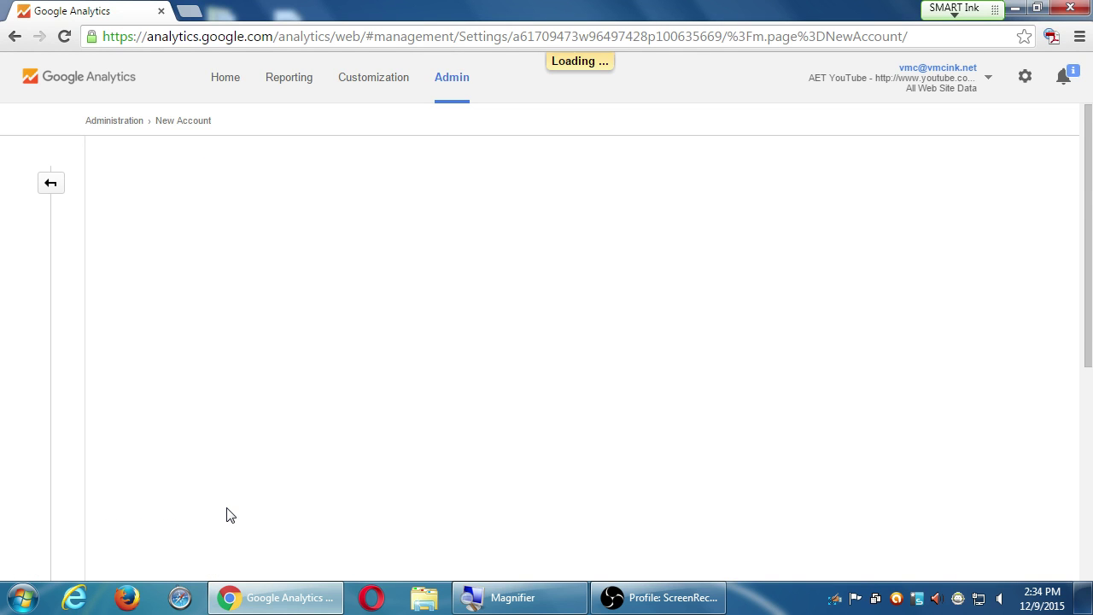
{"action": "scroll", "coordinate": [215, 459], "scroll_direction": "down", "scroll_amount": 2}
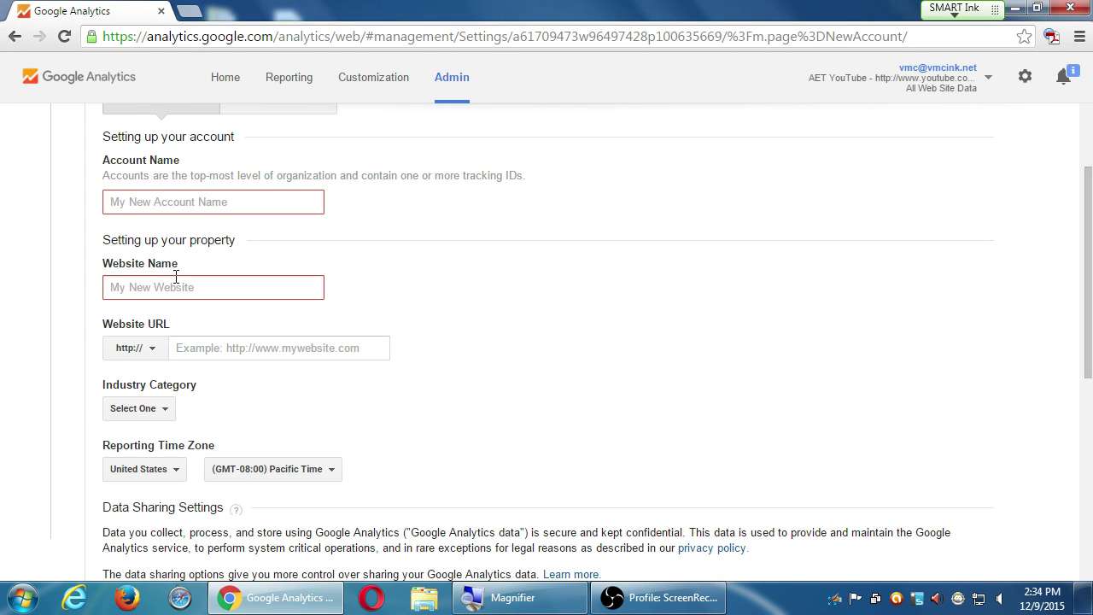
{"action": "left_click_drag", "start_coordinate": [151, 240], "coordinate": [228, 245]}
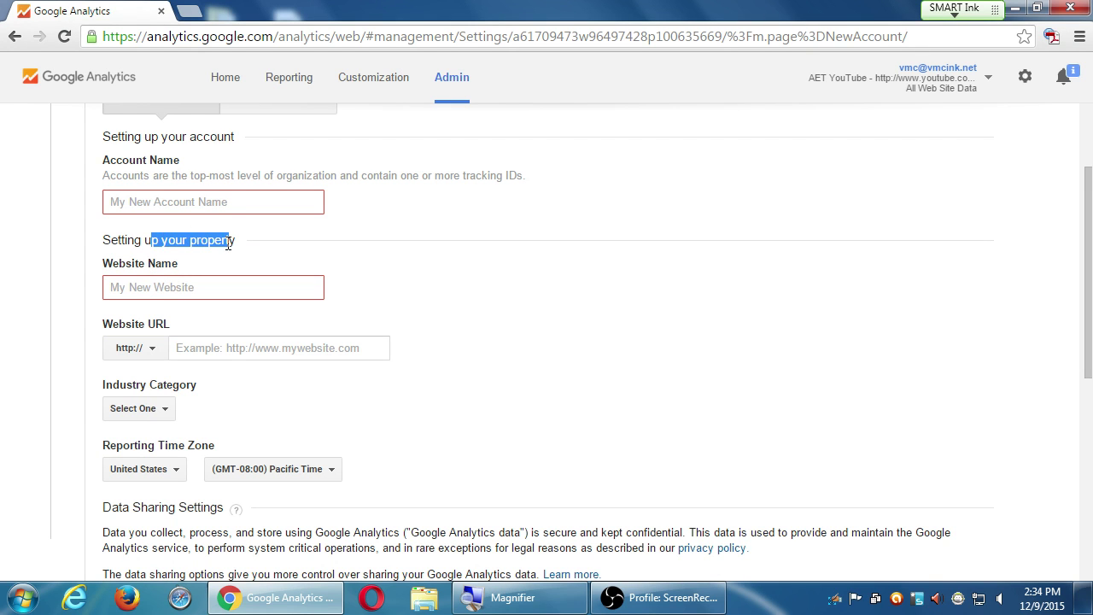
{"action": "scroll", "coordinate": [228, 245], "scroll_direction": "up", "scroll_amount": 2}
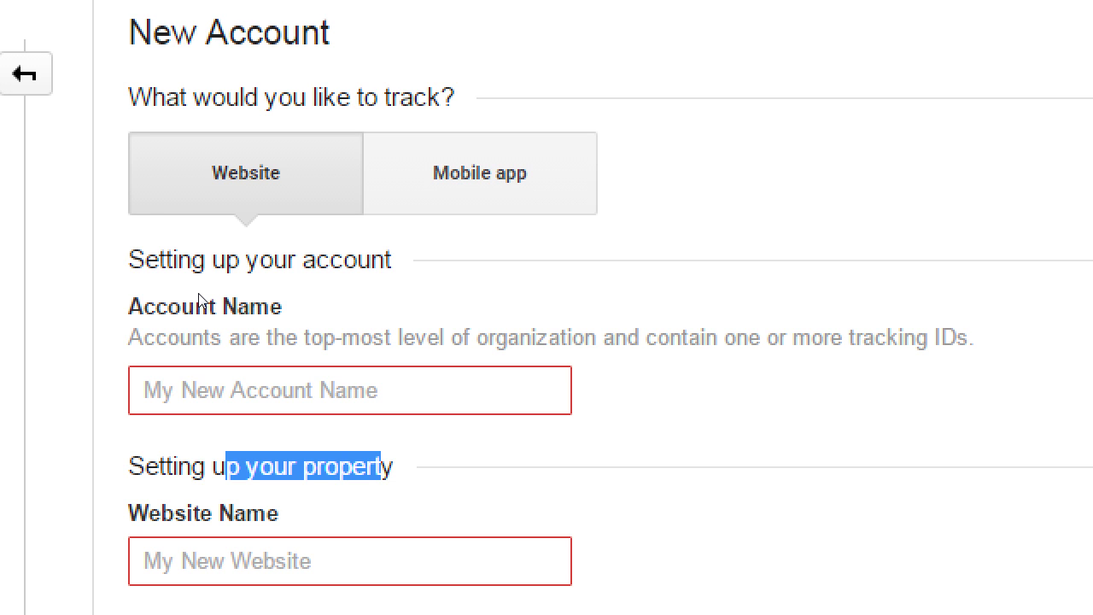
{"action": "left_click", "coordinate": [234, 294]}
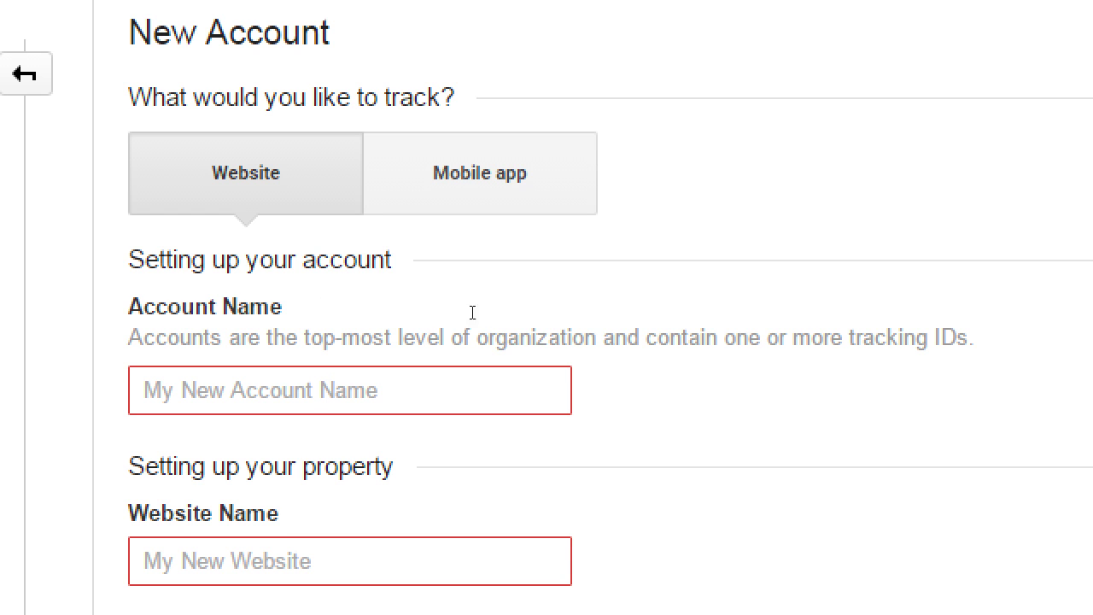
{"action": "scroll", "coordinate": [256, 389], "scroll_direction": "down", "scroll_amount": 2}
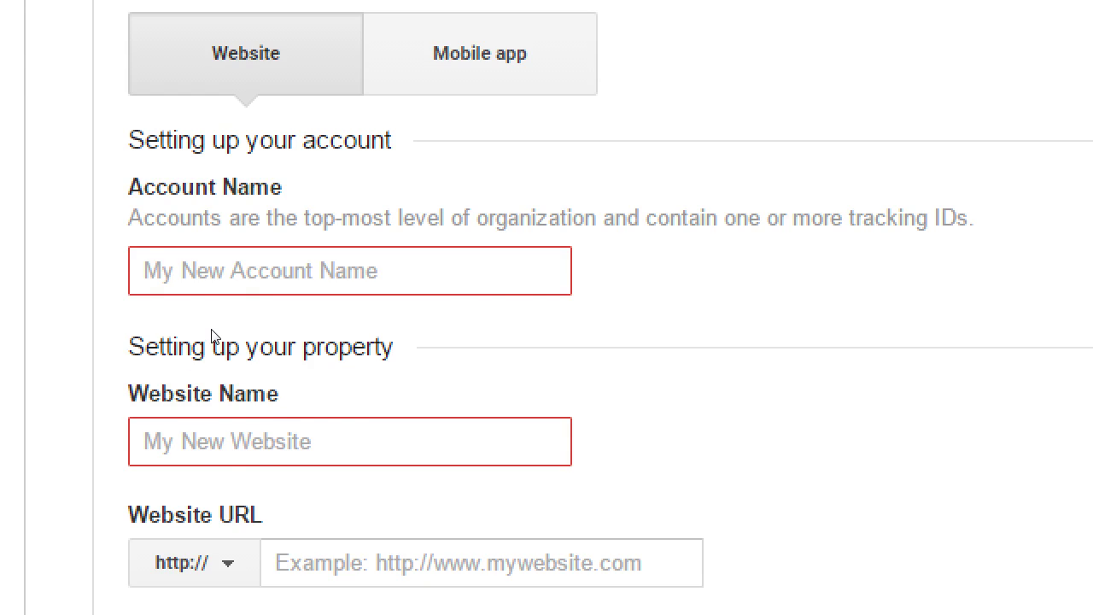
Fill in account name Victor's Web Designs, website name Main Website and URL victorswebdesigns.com.
{"action": "scroll", "coordinate": [222, 333], "scroll_direction": "up", "scroll_amount": 1}
{"action": "left_click", "coordinate": [245, 330]}
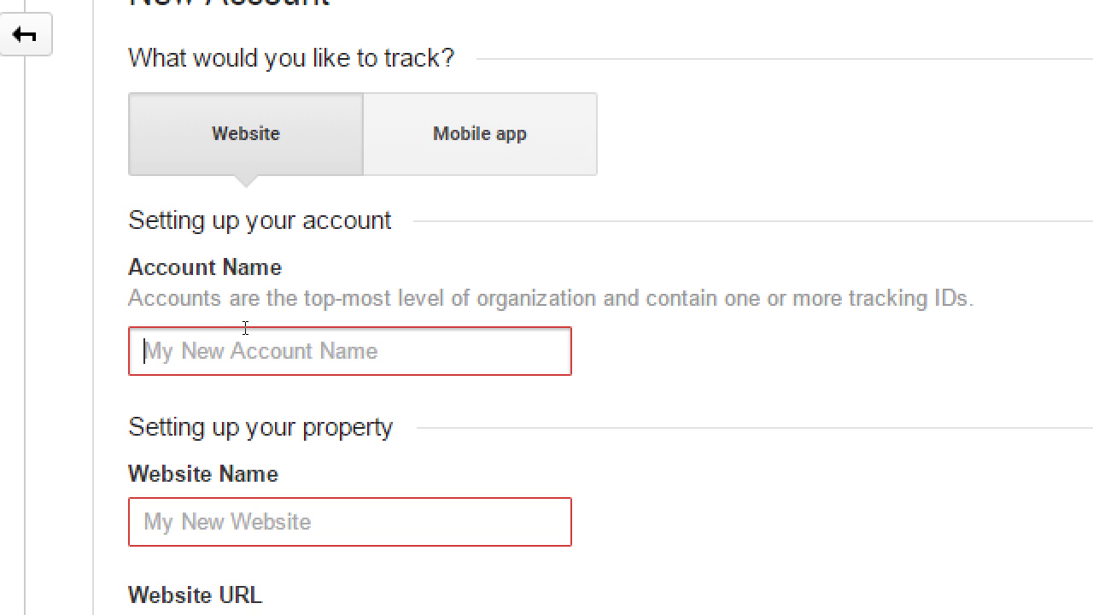
{"action": "type", "text": "Victor's "}
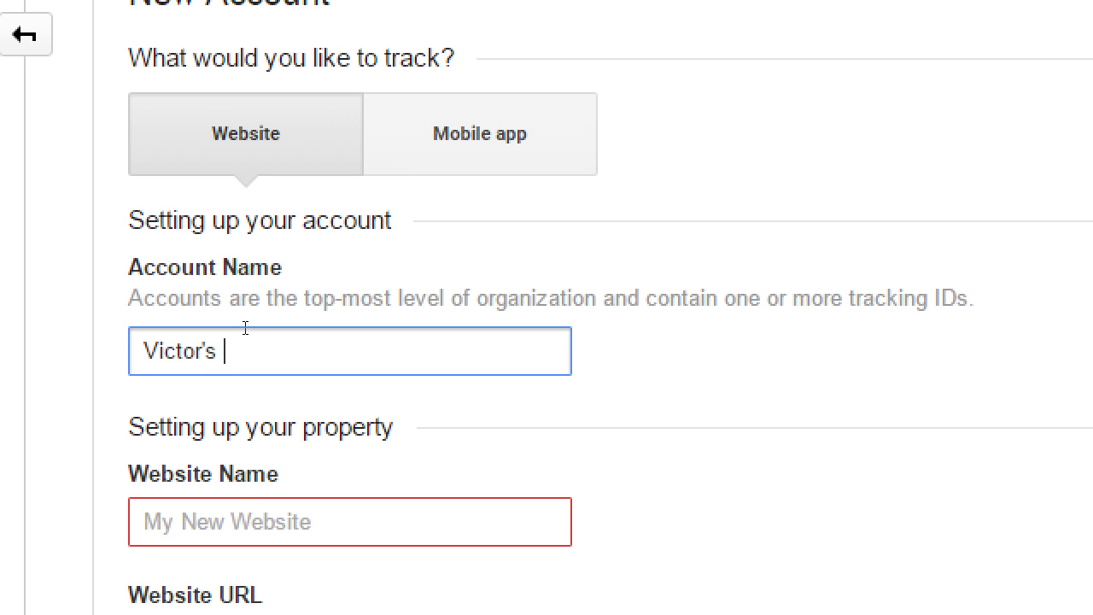
{"action": "type", "text": "Web Designs"}
{"action": "key", "text": "Tab"}
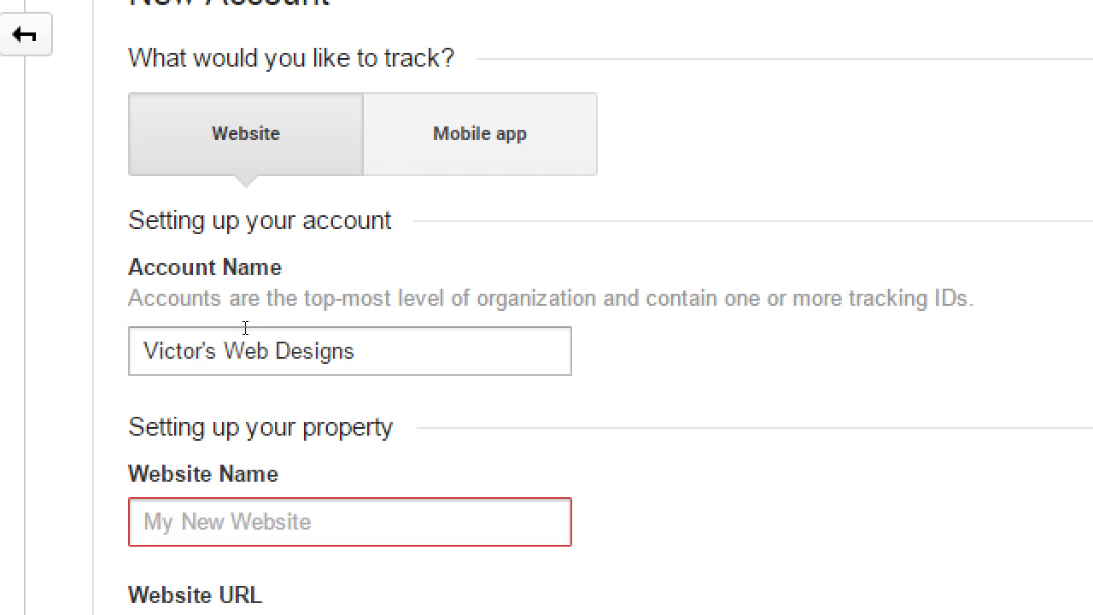
{"action": "scroll", "coordinate": [245, 328], "scroll_direction": "down", "scroll_amount": 3}
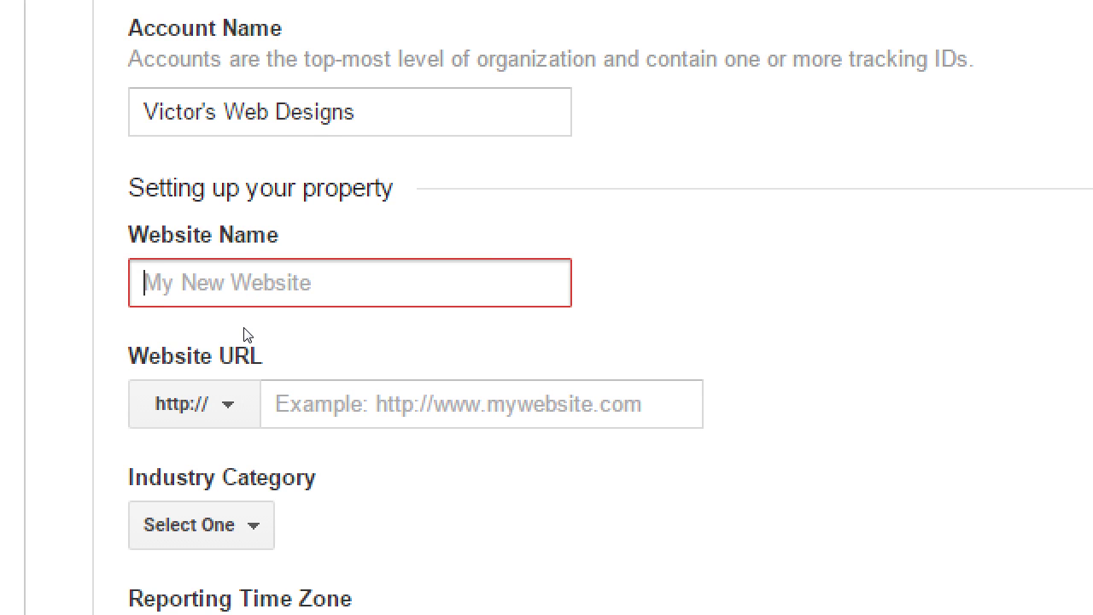
{"action": "type", "text": "M"}
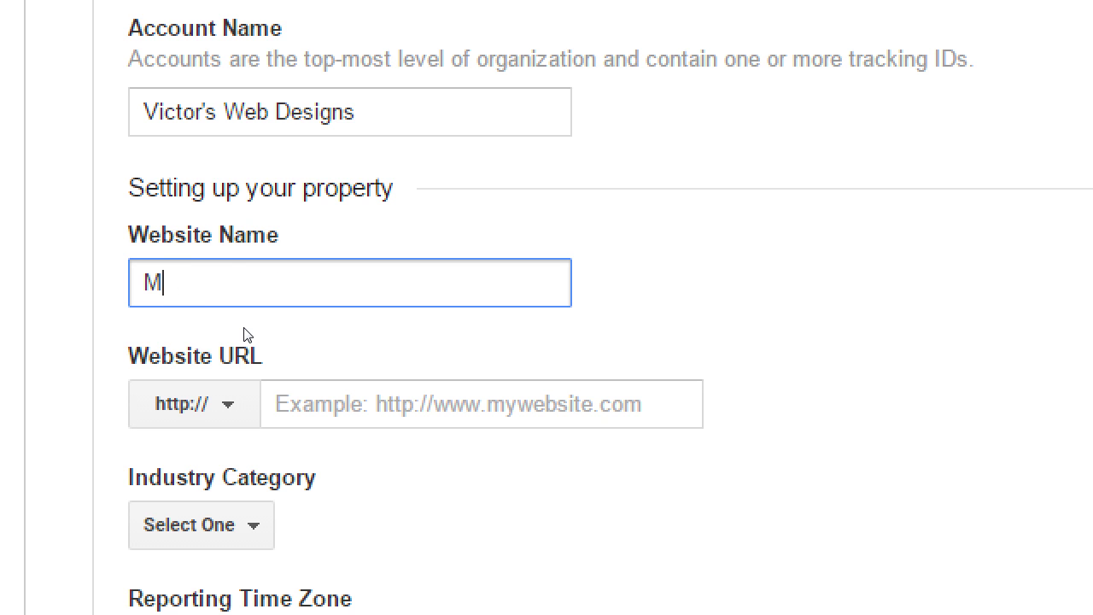
{"action": "type", "text": "ain Website"}
{"action": "key", "text": "Tab"}
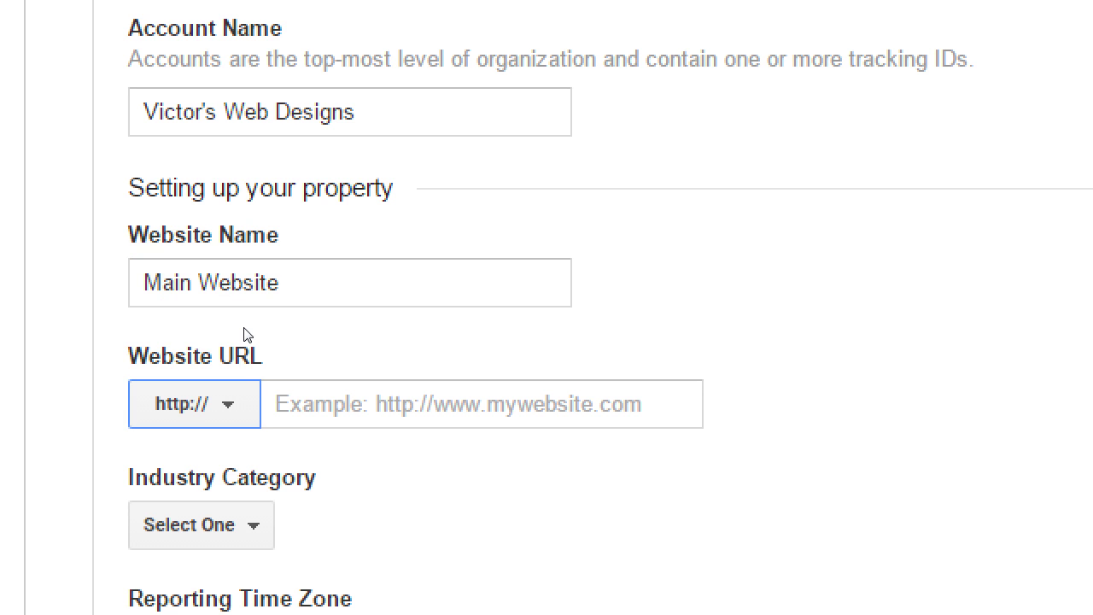
{"action": "key", "text": "Tab"}
{"action": "type", "text": "victor"}
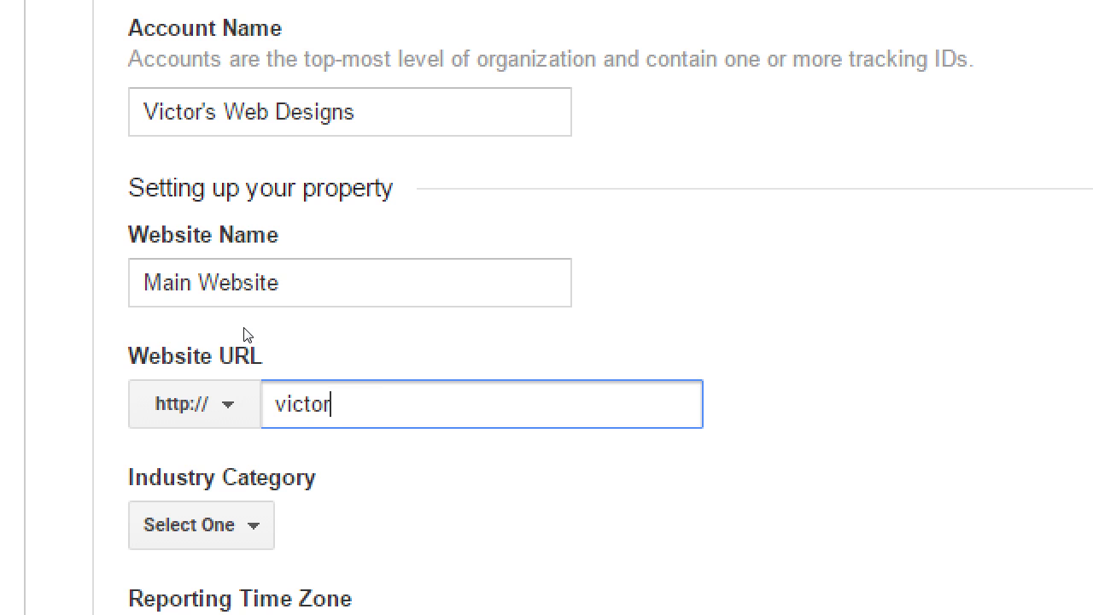
{"action": "type", "text": "swebdesigns"}
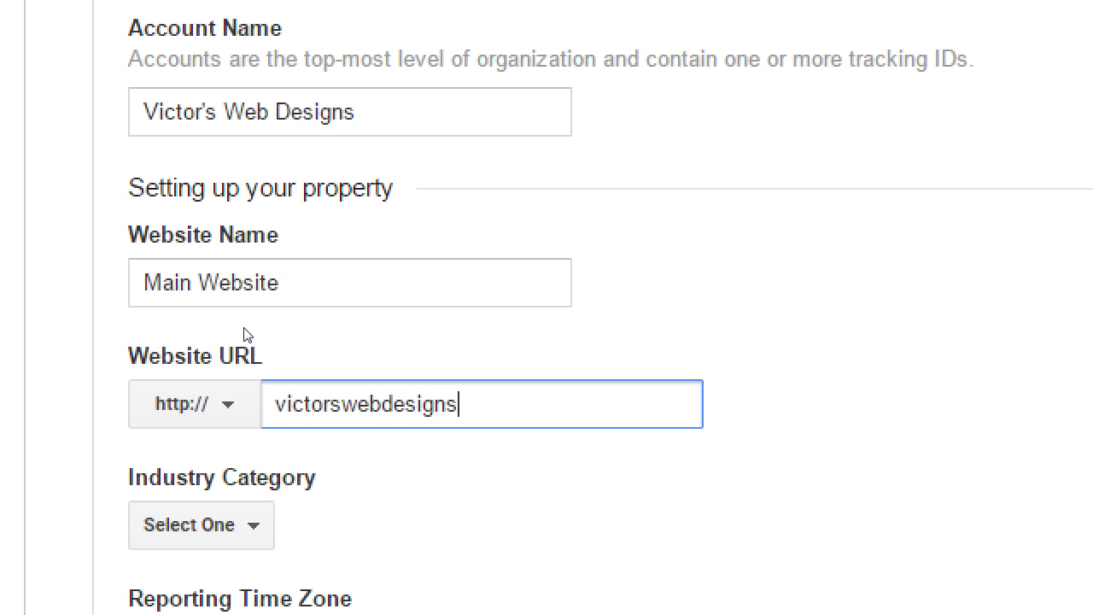
{"action": "type", "text": ".com"}
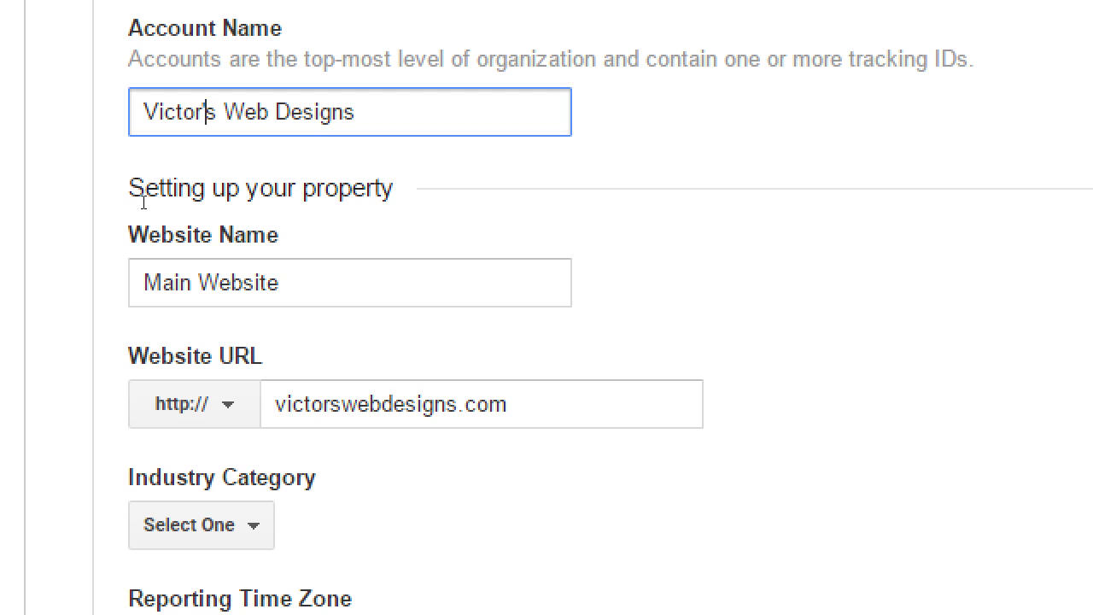
Highlight parts of the form for emphasis, then clear the selection and scroll through it.
{"action": "double_click", "coordinate": [208, 109]}
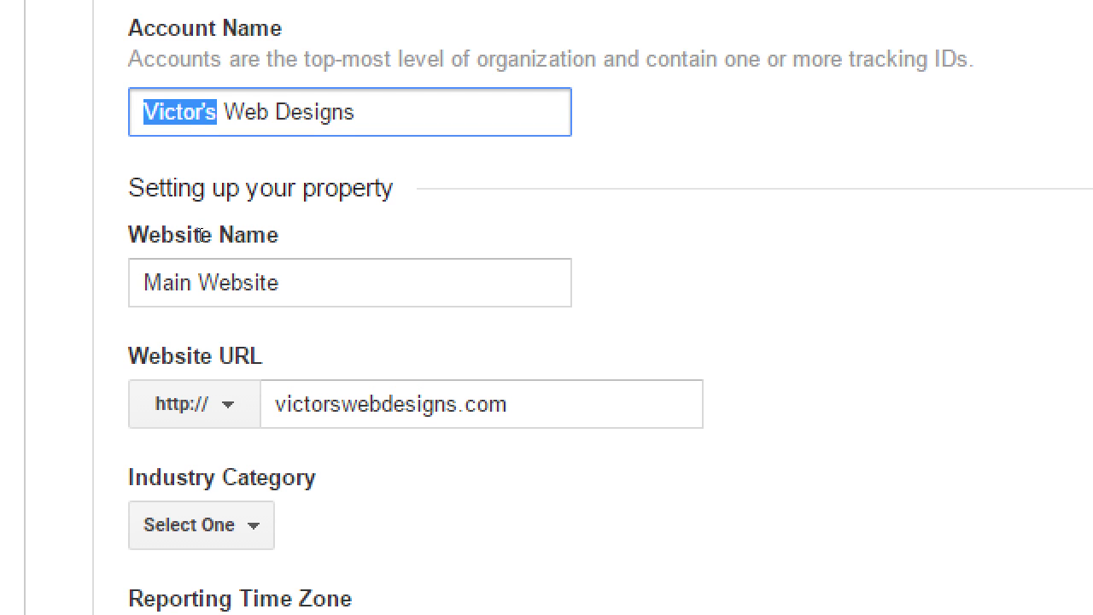
{"action": "left_click_drag", "start_coordinate": [188, 238], "coordinate": [214, 236]}
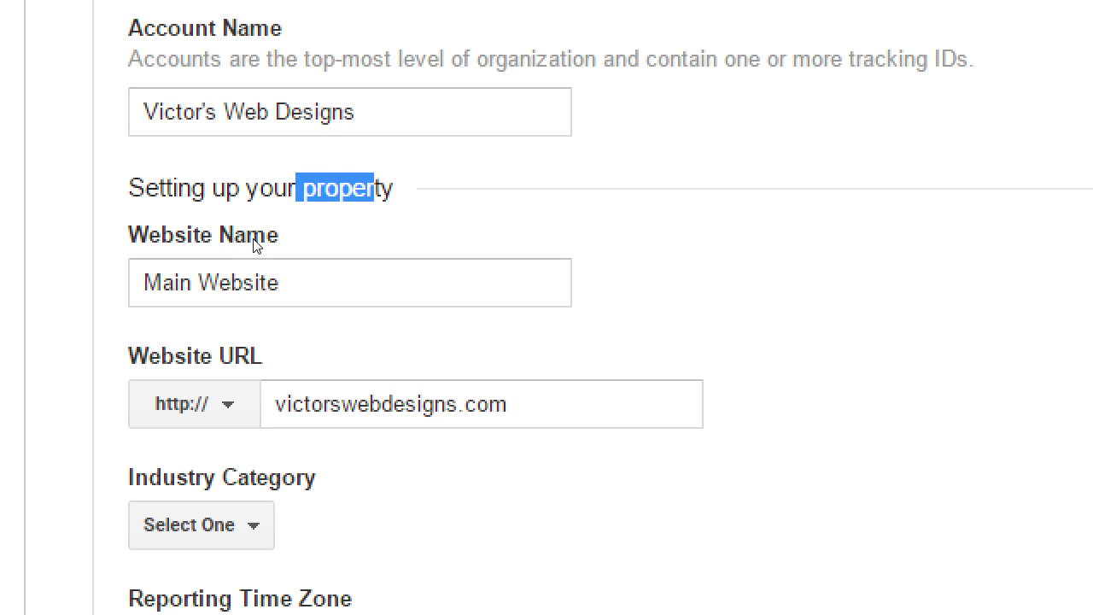
{"action": "scroll", "coordinate": [253, 244], "scroll_direction": "down", "scroll_amount": 1}
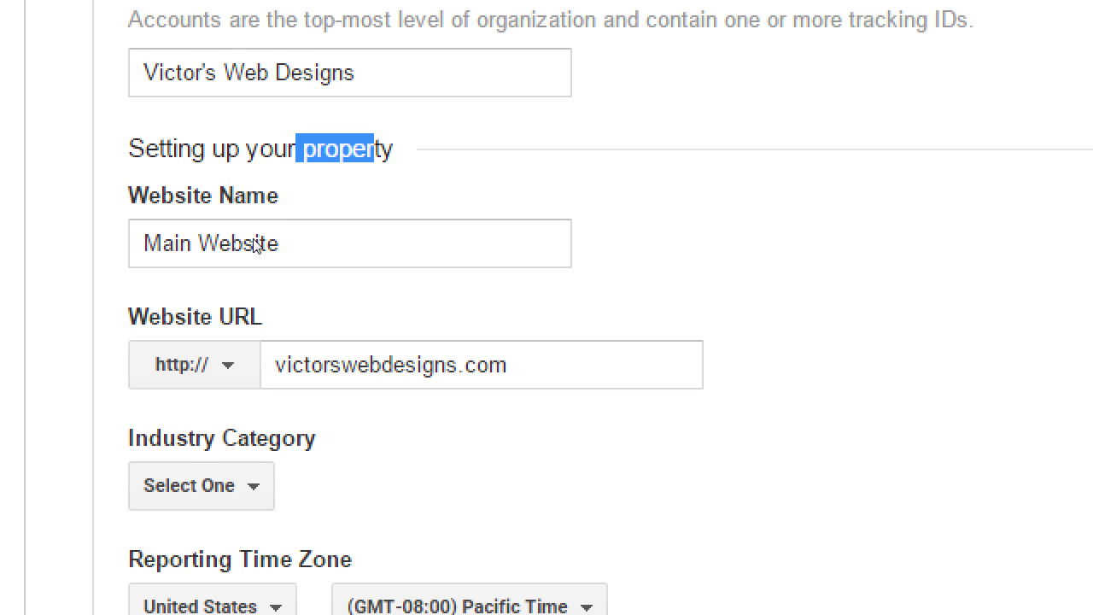
{"action": "scroll", "coordinate": [320, 237], "scroll_direction": "down", "scroll_amount": 1}
{"action": "left_click", "coordinate": [271, 205]}
{"action": "scroll", "coordinate": [271, 215], "scroll_direction": "up", "scroll_amount": 4}
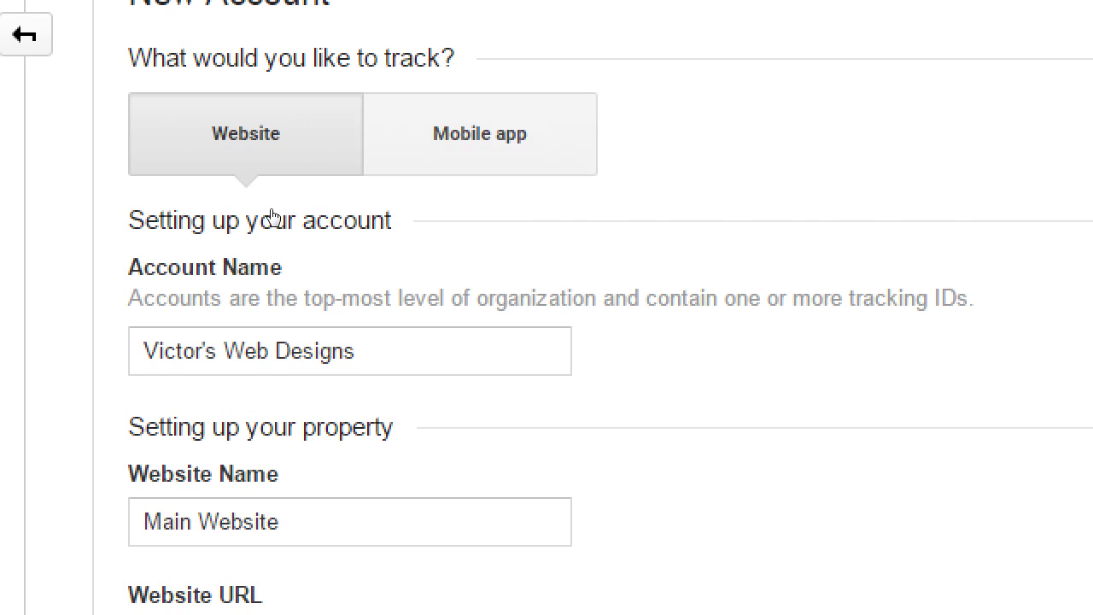
{"action": "scroll", "coordinate": [282, 274], "scroll_direction": "down", "scroll_amount": 3}
{"action": "scroll", "coordinate": [284, 291], "scroll_direction": "up", "scroll_amount": 4}
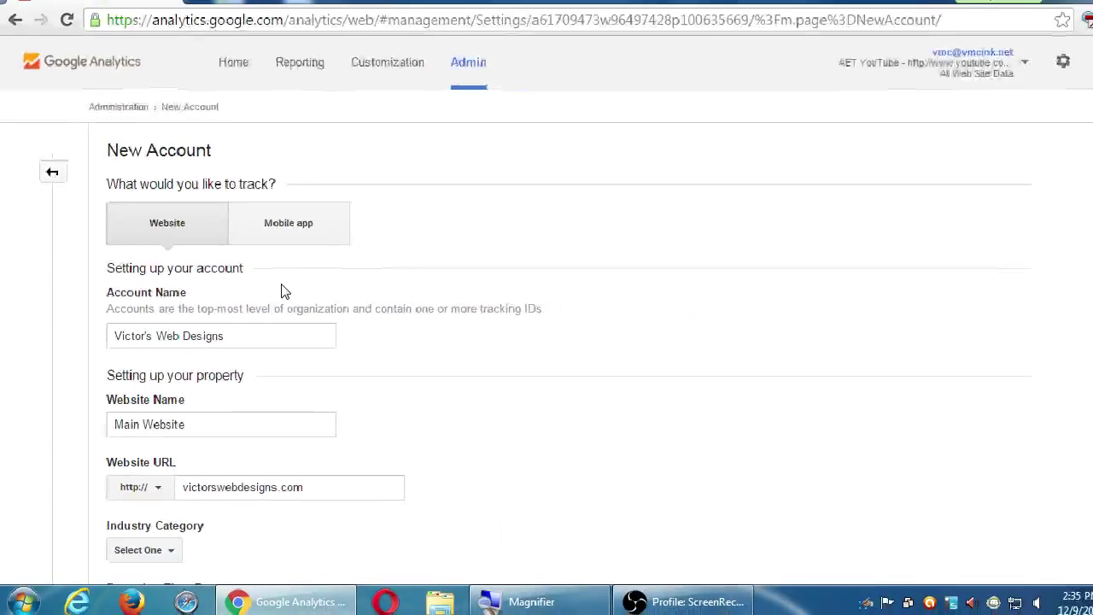
Back on Home, expand the vmcink.net and swopdotz accounts to view their properties.
{"action": "left_click", "coordinate": [229, 65]}
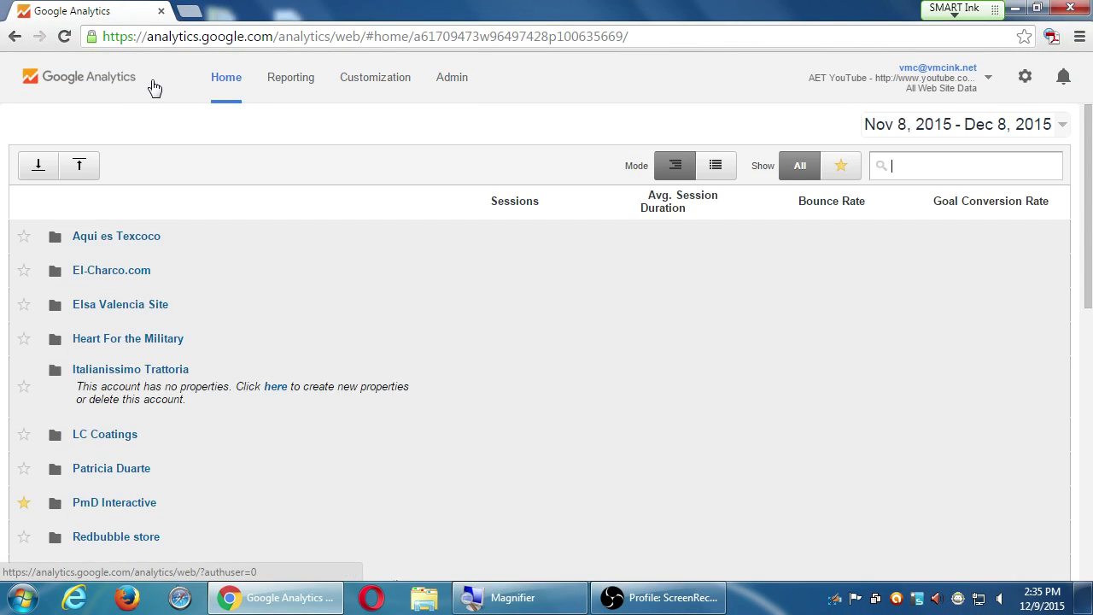
{"action": "scroll", "coordinate": [286, 446], "scroll_direction": "down", "scroll_amount": 7}
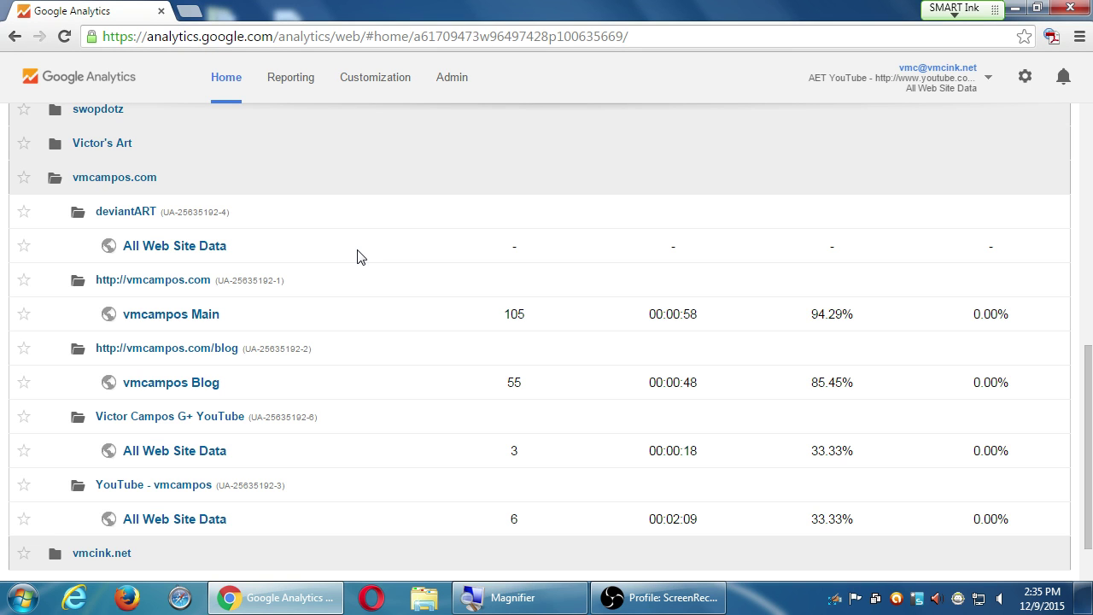
{"action": "scroll", "coordinate": [383, 251], "scroll_direction": "down", "scroll_amount": 1}
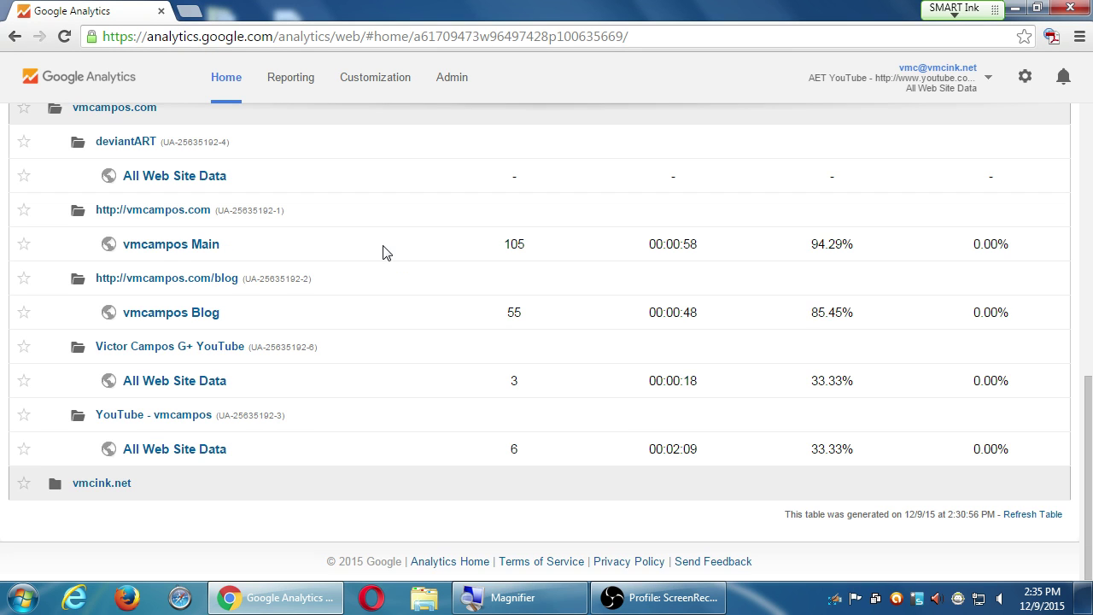
{"action": "left_click", "coordinate": [123, 494]}
{"action": "scroll", "coordinate": [137, 513], "scroll_direction": "down", "scroll_amount": 2}
{"action": "scroll", "coordinate": [143, 528], "scroll_direction": "up", "scroll_amount": 5}
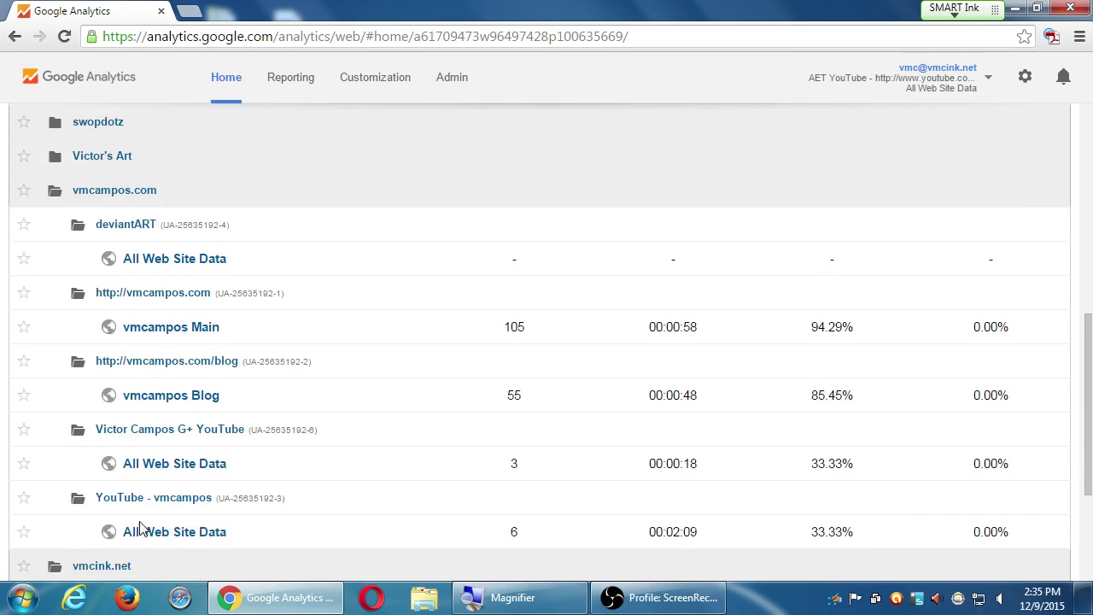
{"action": "left_click", "coordinate": [112, 304]}
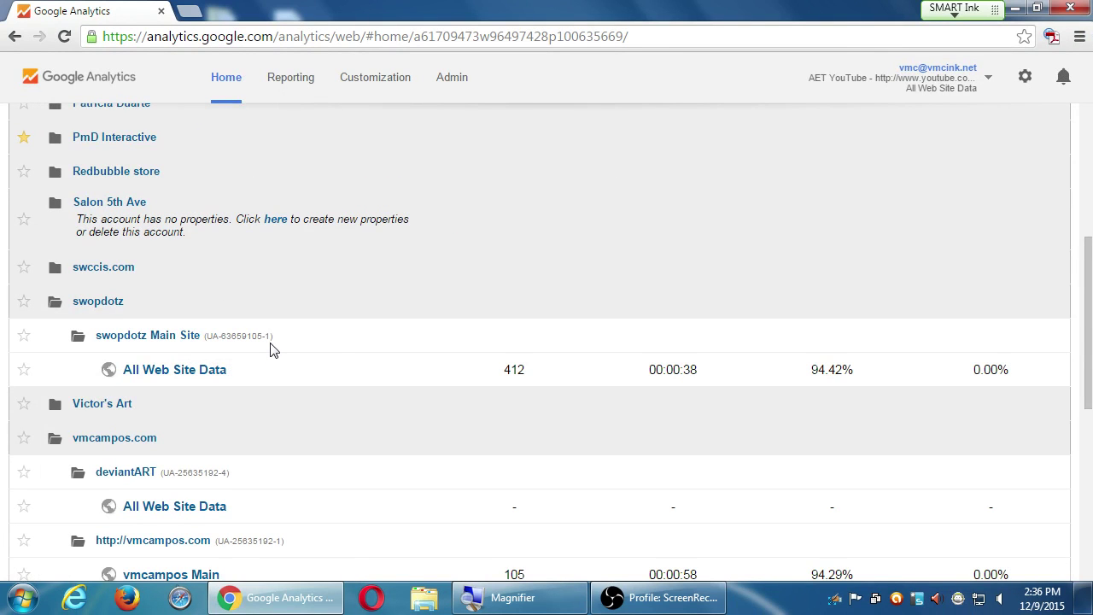
{"action": "scroll", "coordinate": [270, 348], "scroll_direction": "up", "scroll_amount": 3}
{"action": "scroll", "coordinate": [270, 349], "scroll_direction": "down", "scroll_amount": 3}
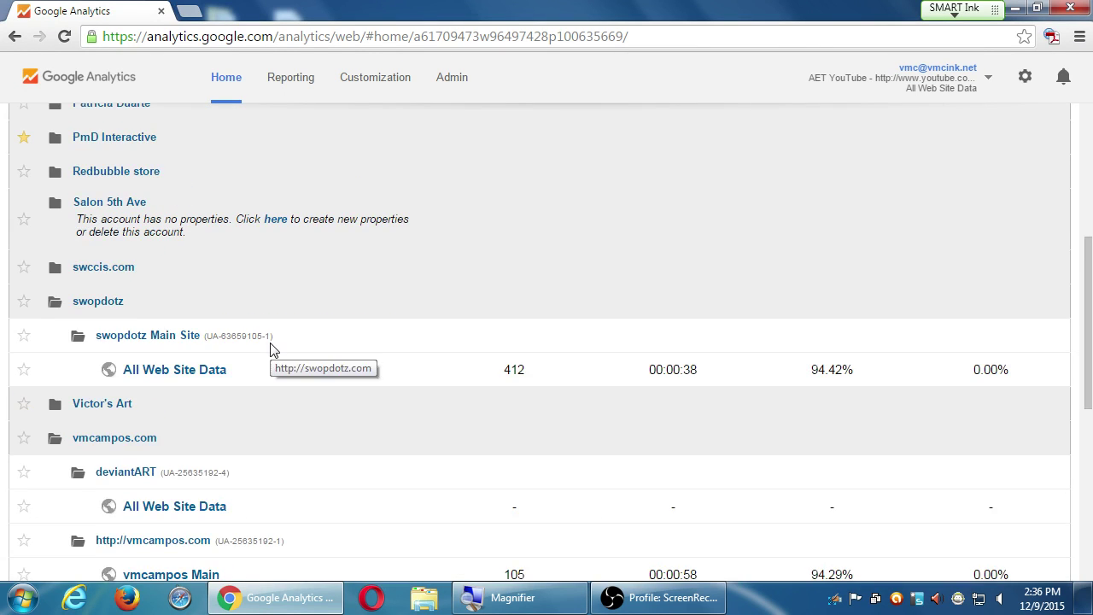
{"action": "scroll", "coordinate": [270, 346], "scroll_direction": "up", "scroll_amount": 3}
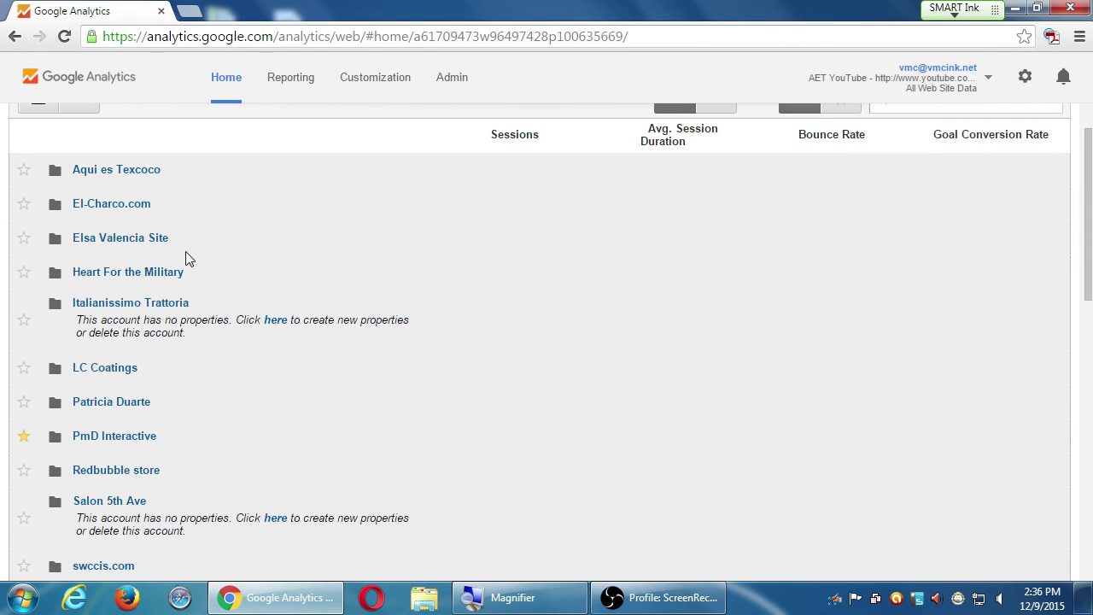
Expand and collapse the third account and LC Coatings, then open Admin.
{"action": "left_click", "coordinate": [169, 244]}
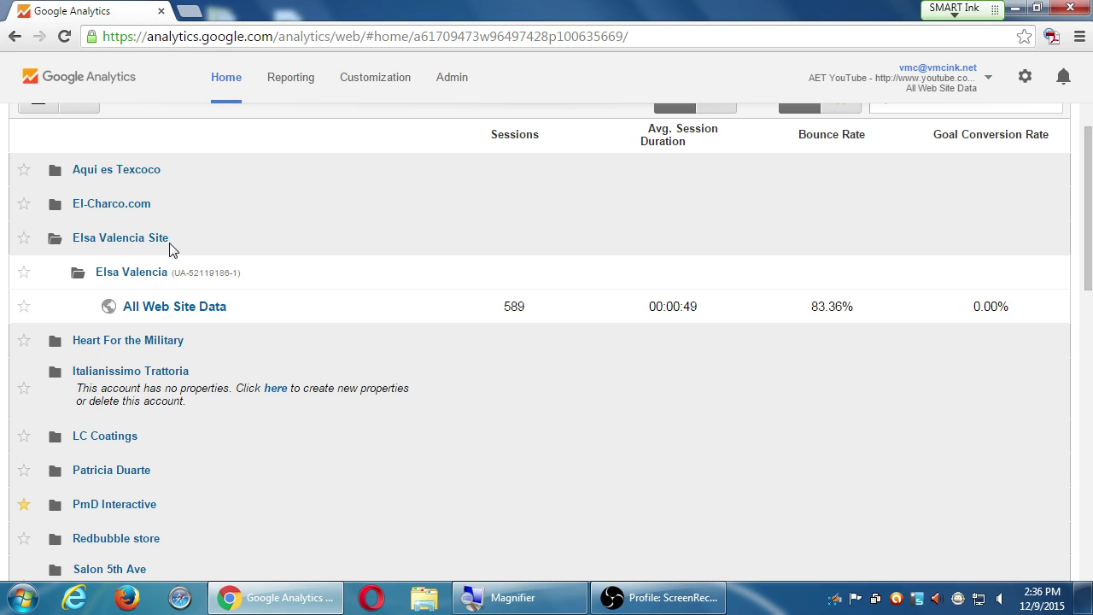
{"action": "left_click", "coordinate": [167, 243]}
{"action": "left_click", "coordinate": [106, 373]}
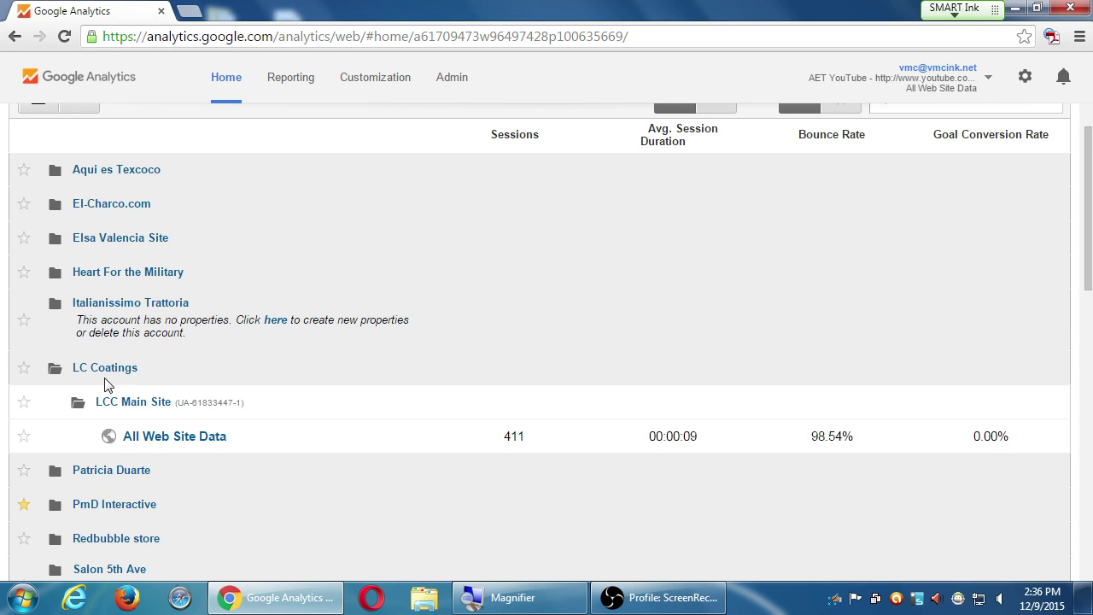
{"action": "left_click", "coordinate": [106, 376]}
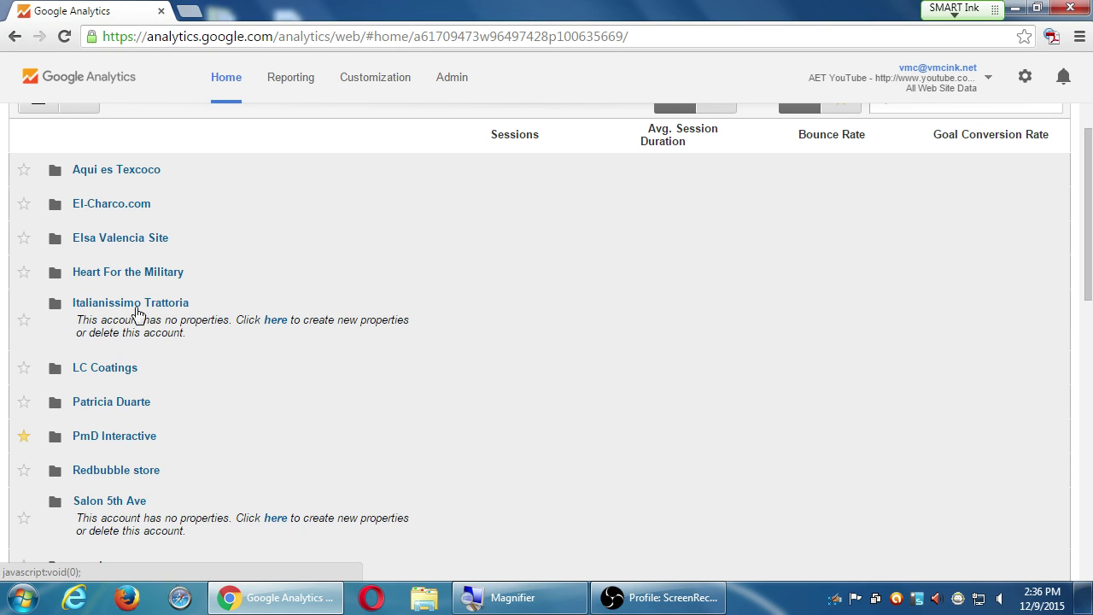
{"action": "left_click", "coordinate": [152, 243]}
{"action": "left_click", "coordinate": [152, 243]}
{"action": "left_click", "coordinate": [443, 86]}
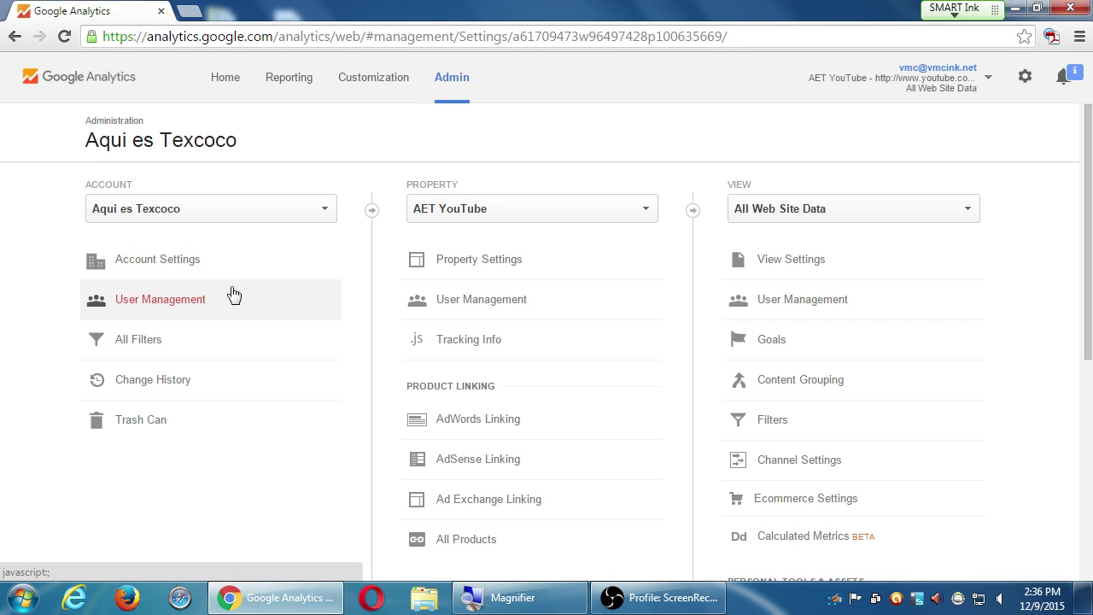
Create a new account named Victor's Dsigns with website name Main Site and start its URL.
{"action": "left_click", "coordinate": [219, 211]}
{"action": "left_click", "coordinate": [139, 501]}
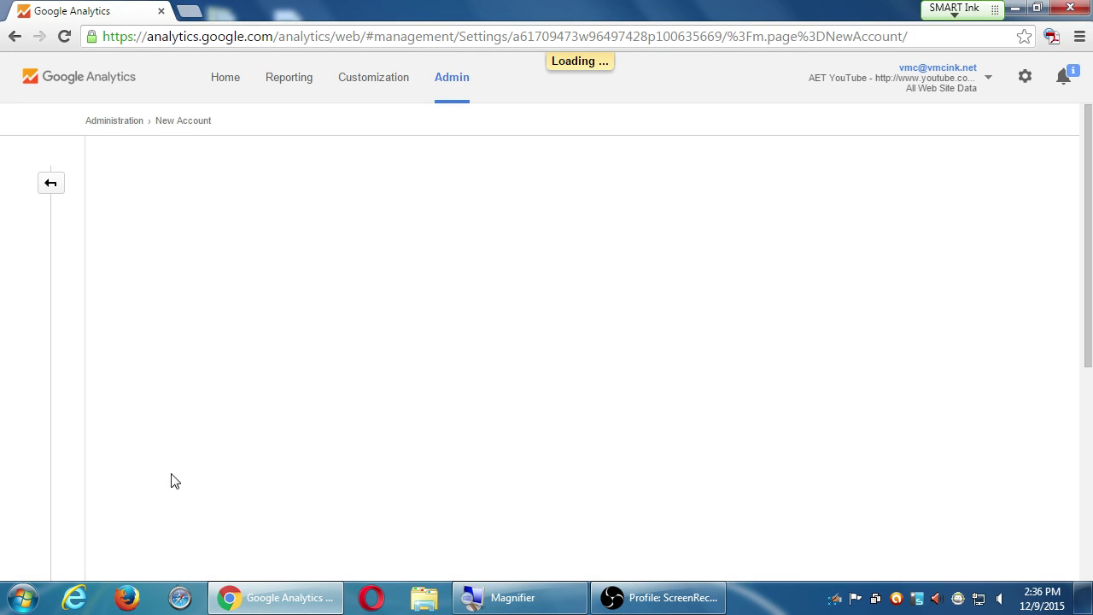
{"action": "left_click", "coordinate": [234, 345]}
{"action": "type", "text": "Vic"}
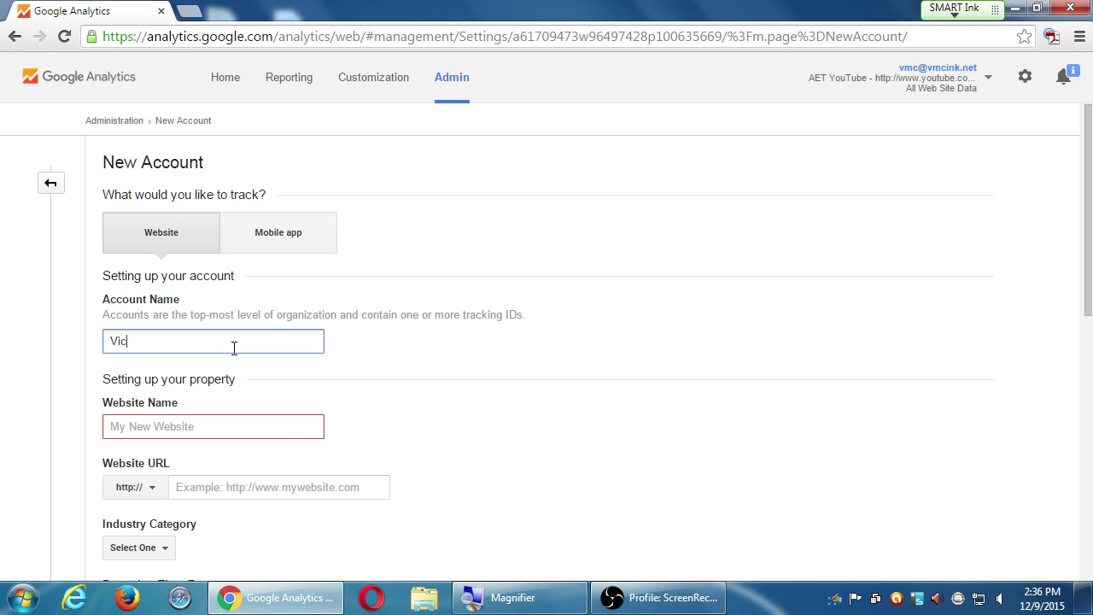
{"action": "type", "text": "tor's Dsigns"}
{"action": "key", "text": "Tab"}
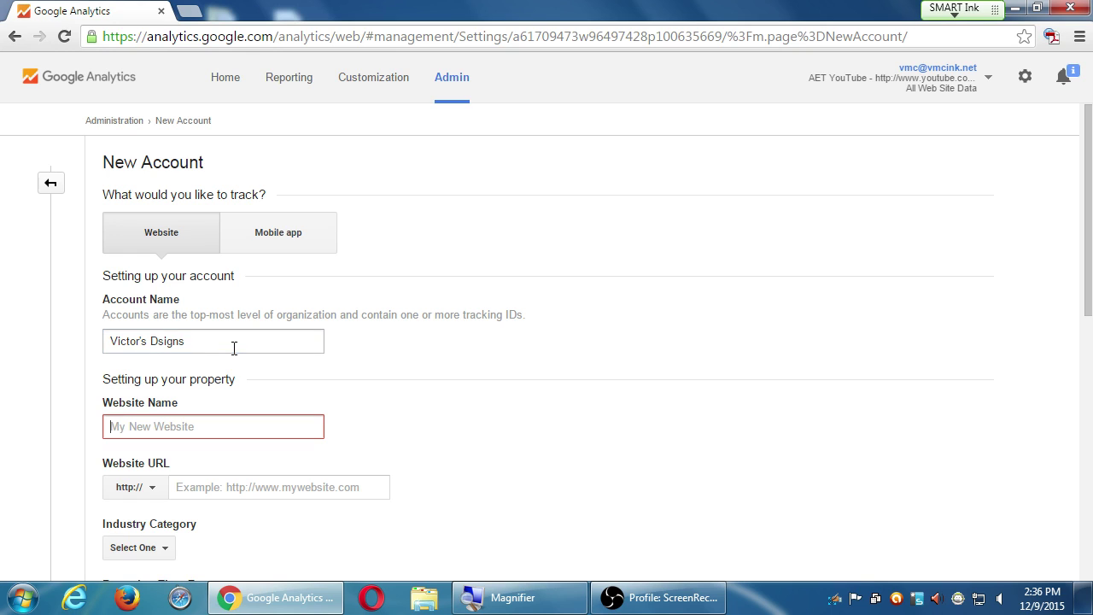
{"action": "type", "text": "Main Site"}
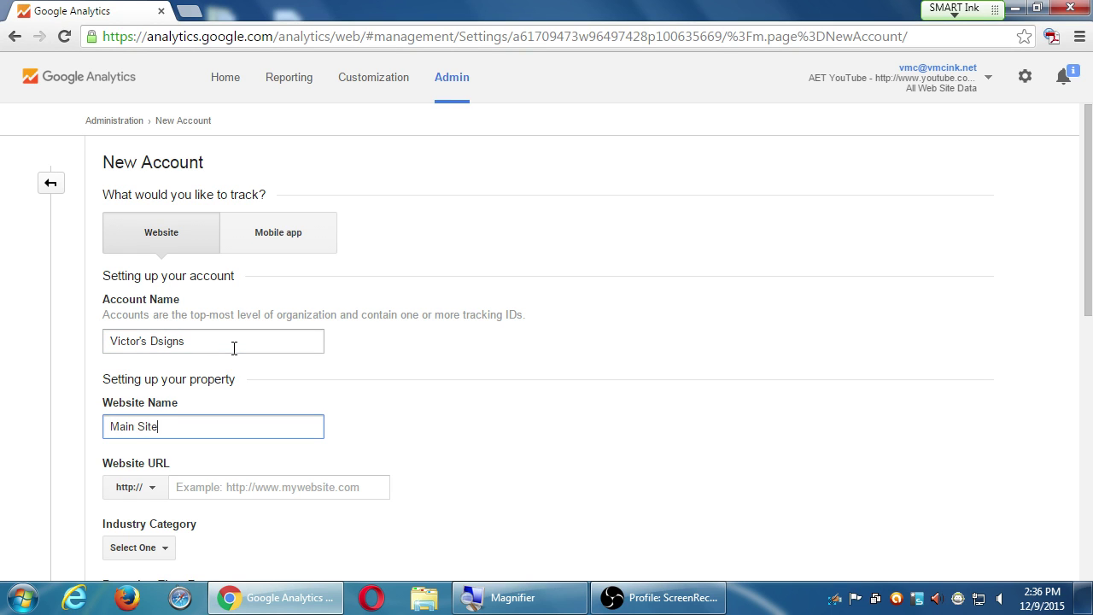
{"action": "key", "text": "Tab"}
{"action": "key", "text": "Tab"}
{"action": "type", "text": "victorsdes"}
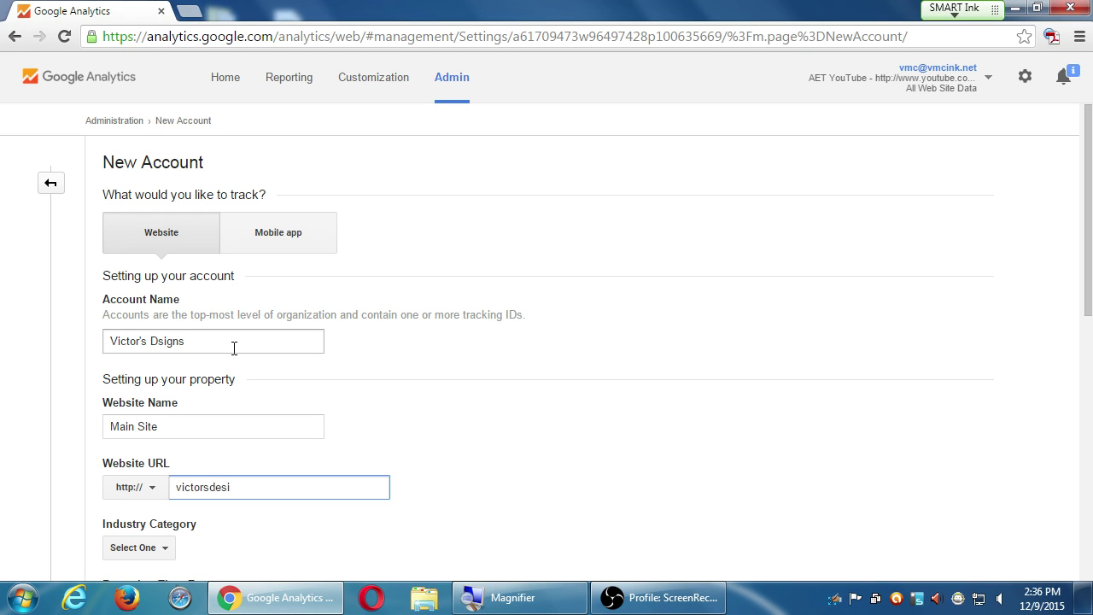
{"action": "type", "text": "i"}
{"action": "key", "text": "BackSpace"}
{"action": "key", "text": "BackSpace"}
{"action": "key", "text": "BackSpace"}
Finish the Website URL with signs.com and set the Industry Category to Other.
{"action": "type", "text": "signs.com"}
{"action": "scroll", "coordinate": [234, 347], "scroll_direction": "down", "scroll_amount": 3}
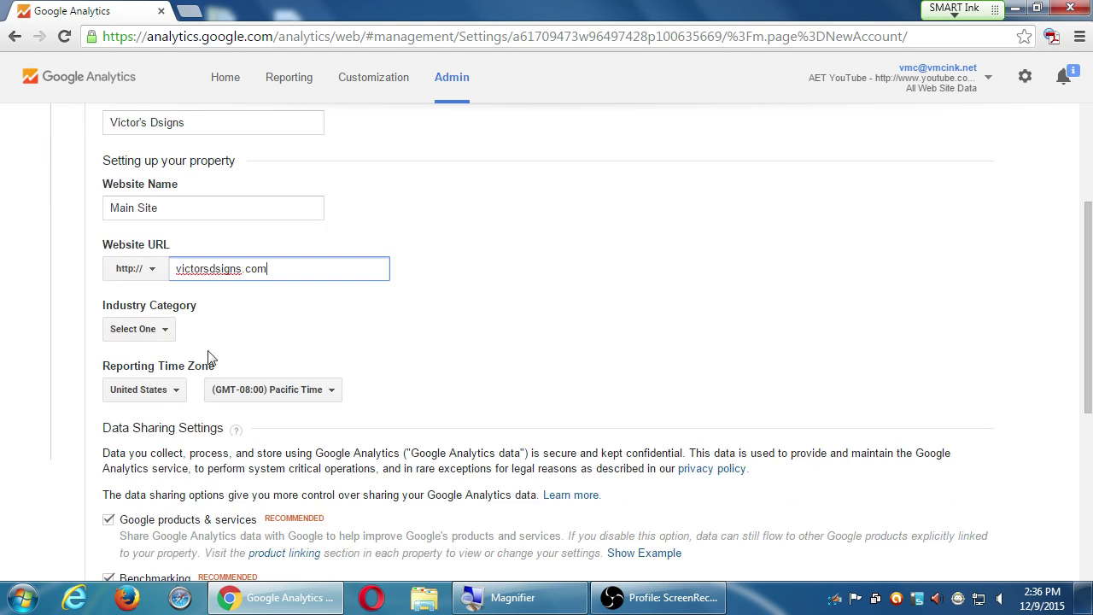
{"action": "left_click", "coordinate": [166, 335]}
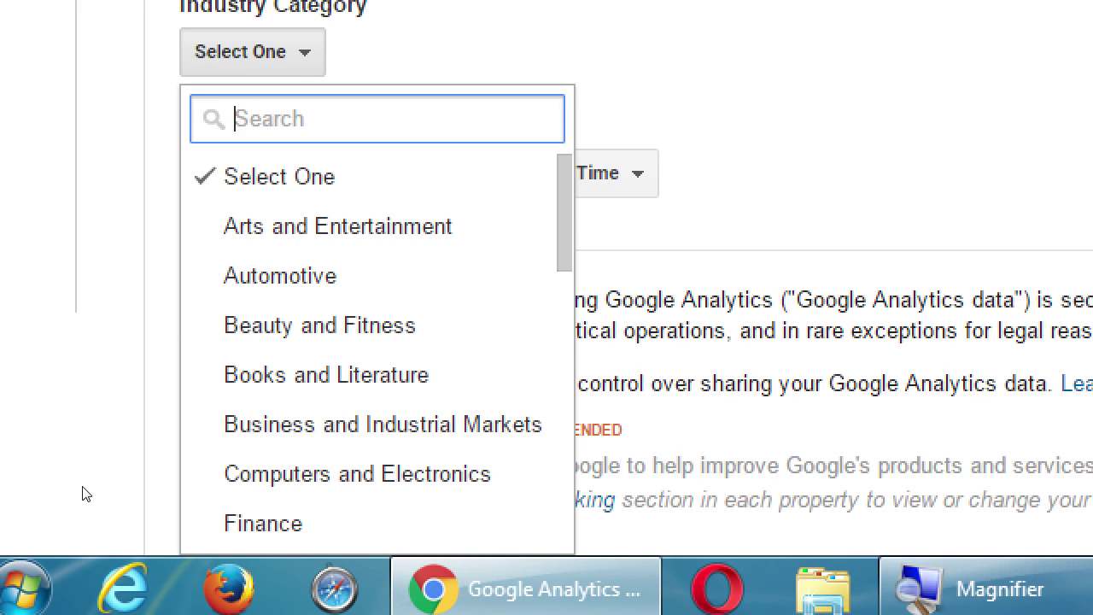
{"action": "type", "text": "web"}
{"action": "key", "text": "BackSpace"}
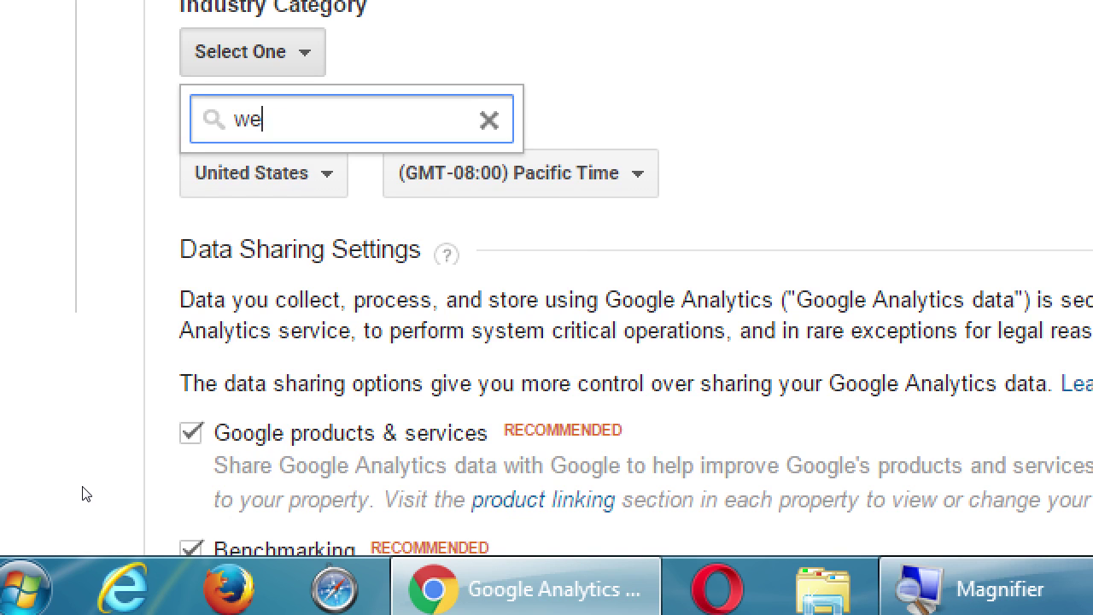
{"action": "key", "text": "BackSpace"}
{"action": "key", "text": "BackSpace"}
{"action": "type", "text": "desi"}
{"action": "key", "text": "BackSpace"}
{"action": "key", "text": "BackSpace"}
{"action": "key", "text": "BackSpace"}
{"action": "key", "text": "BackSpace"}
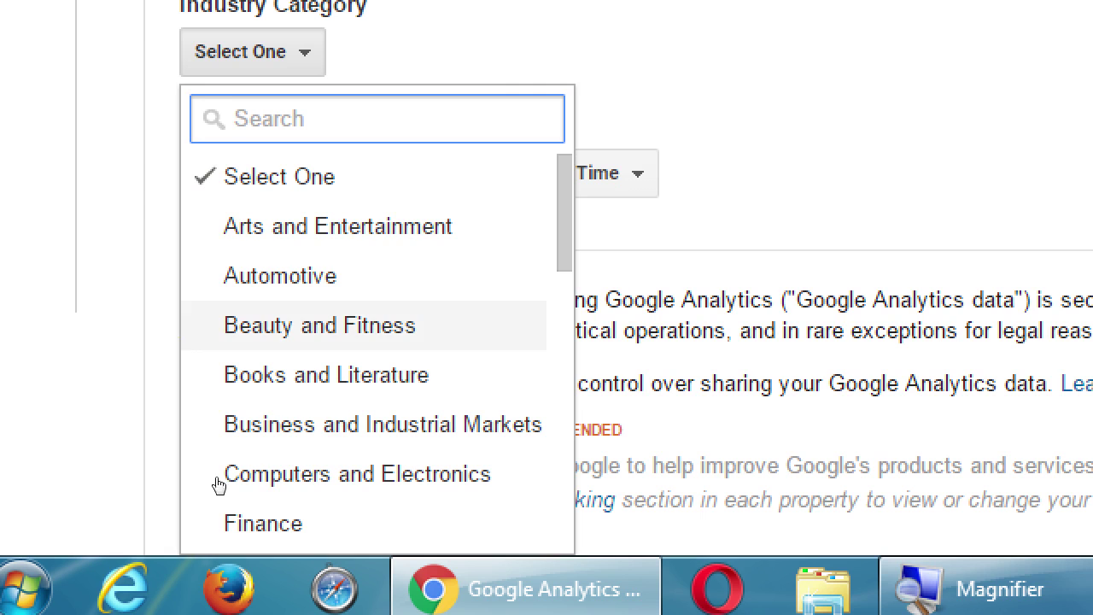
{"action": "scroll", "coordinate": [290, 456], "scroll_direction": "down", "scroll_amount": 3}
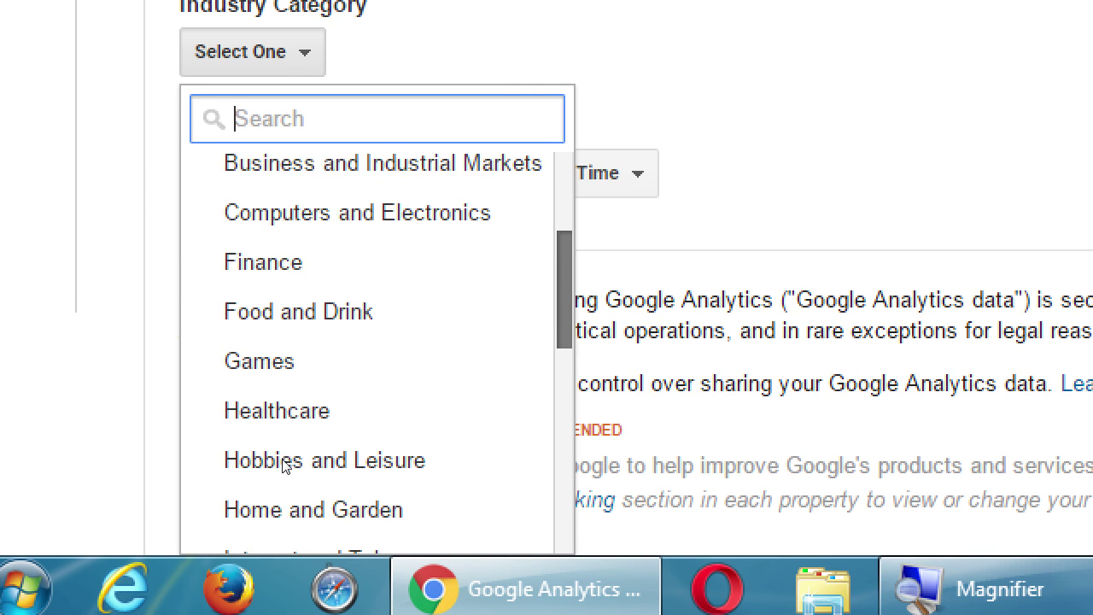
{"action": "scroll", "coordinate": [284, 462], "scroll_direction": "down", "scroll_amount": 5}
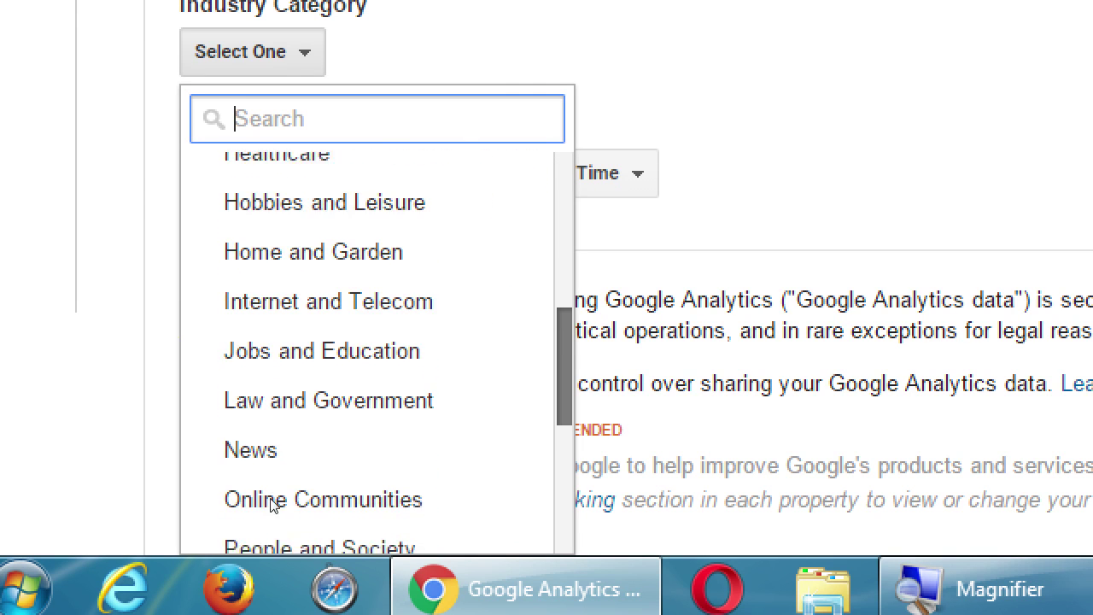
{"action": "scroll", "coordinate": [270, 504], "scroll_direction": "down", "scroll_amount": 5}
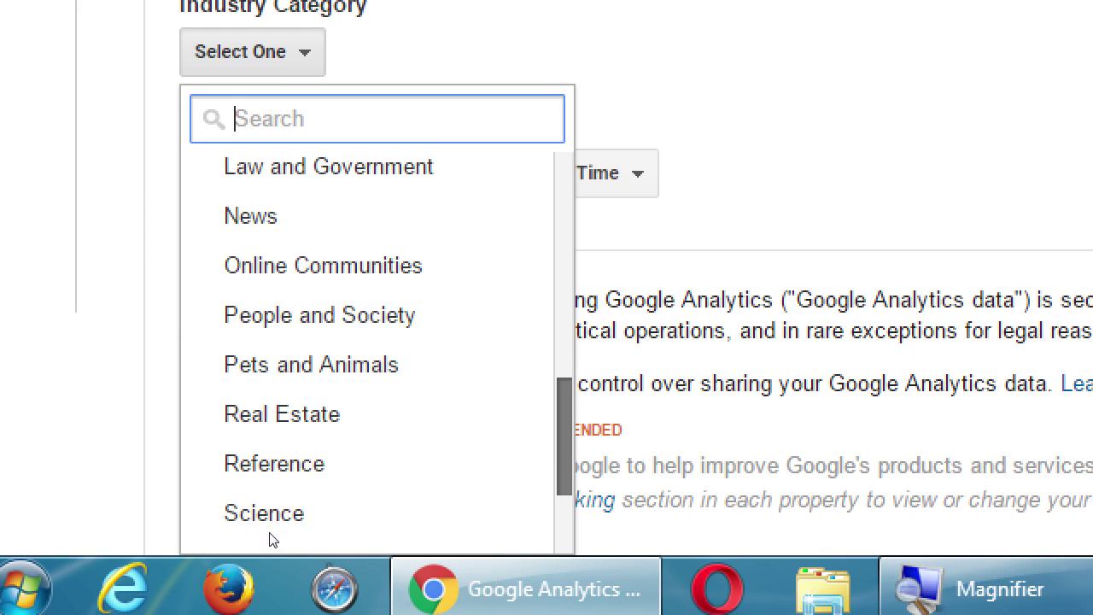
{"action": "scroll", "coordinate": [272, 540], "scroll_direction": "down", "scroll_amount": 3}
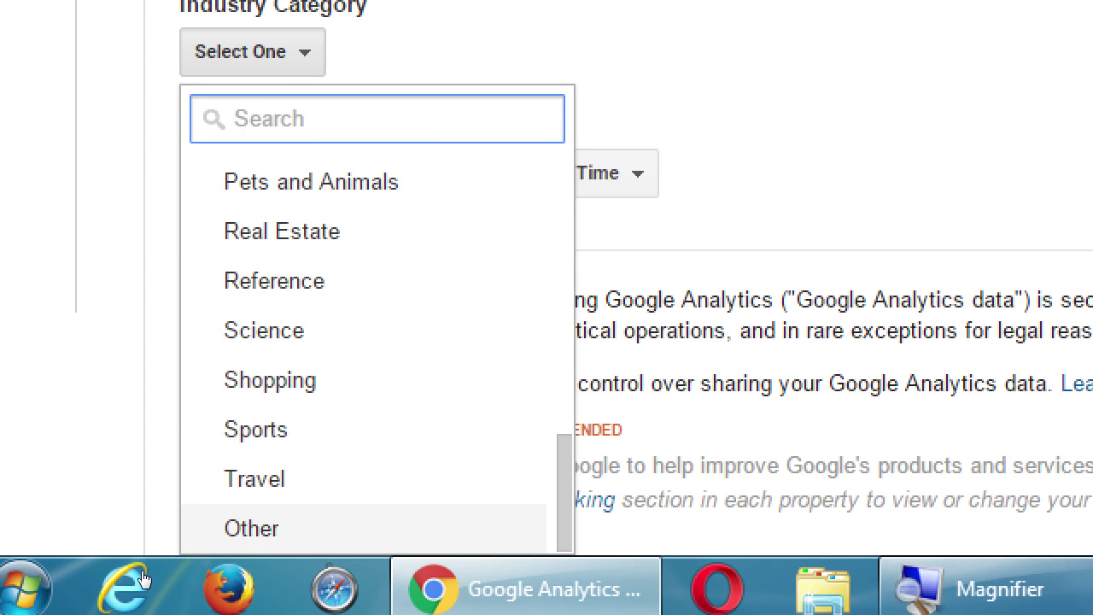
{"action": "key", "text": "Return"}
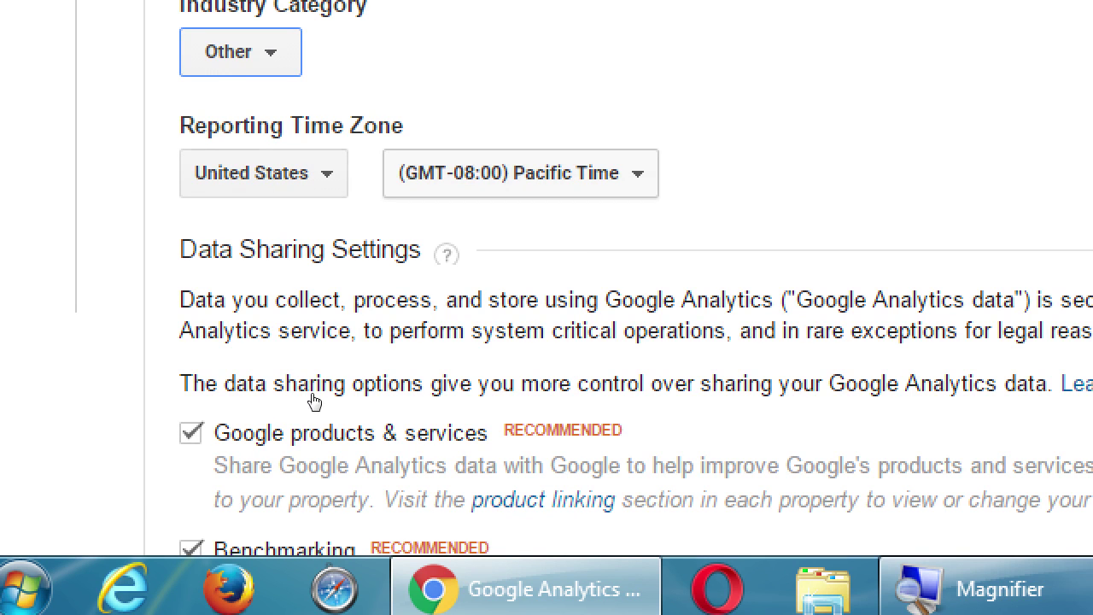
{"action": "scroll", "coordinate": [171, 491], "scroll_direction": "down", "scroll_amount": 5}
{"action": "scroll", "coordinate": [128, 462], "scroll_direction": "up", "scroll_amount": 3}
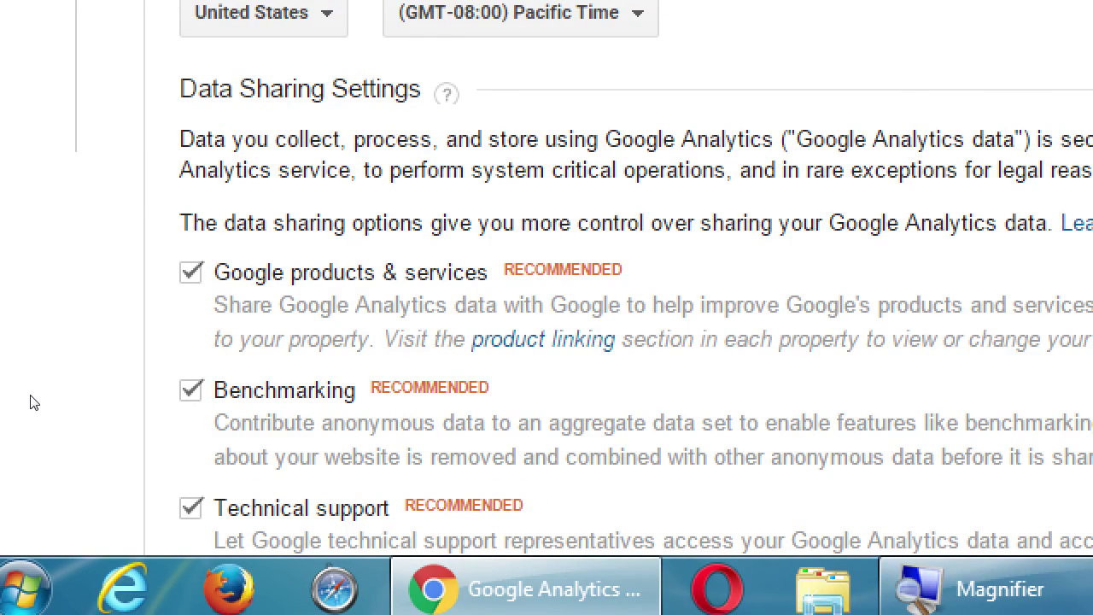
{"action": "scroll", "coordinate": [30, 403], "scroll_direction": "down", "scroll_amount": 2}
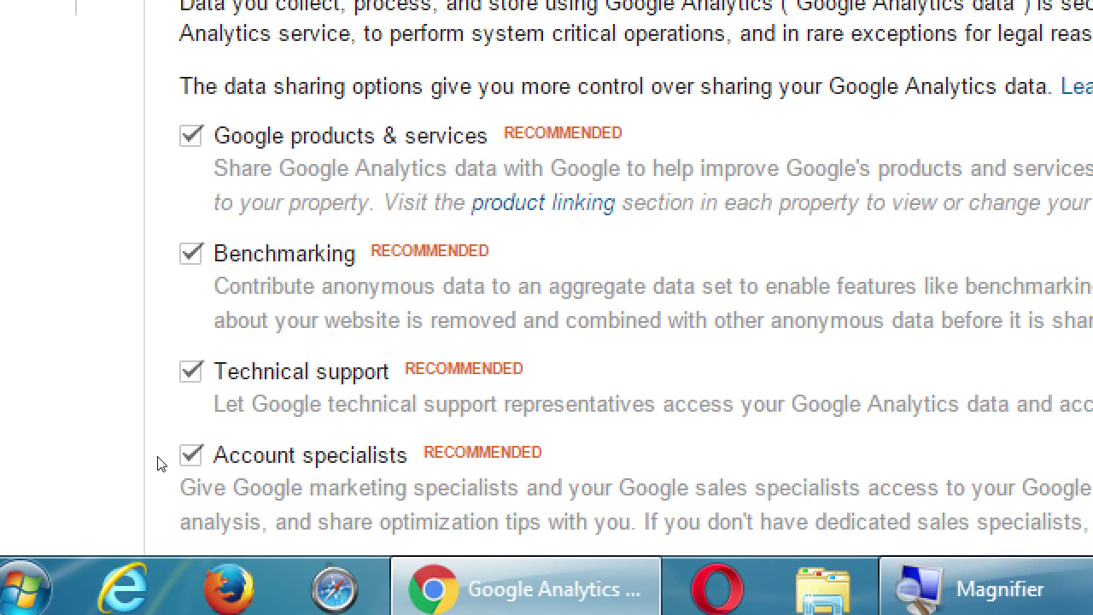
Uncheck the Google products & services, Benchmarking, Technical support and Account specialists sharing options.
{"action": "key", "text": "Tab"}
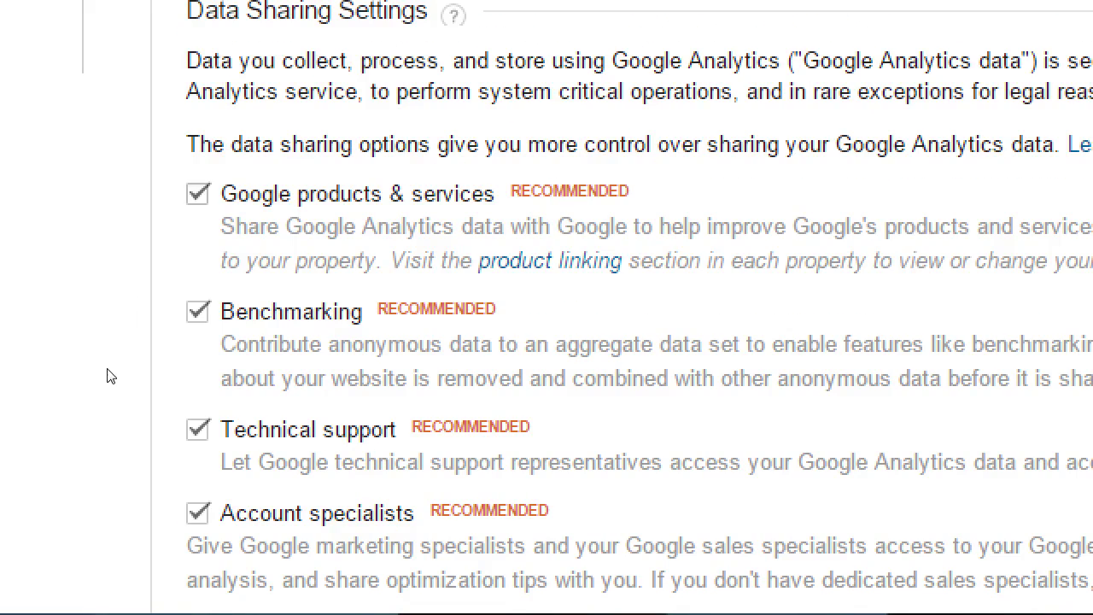
{"action": "key", "text": "space"}
{"action": "key", "text": "Tab"}
{"action": "key", "text": "space"}
{"action": "key", "text": "Tab"}
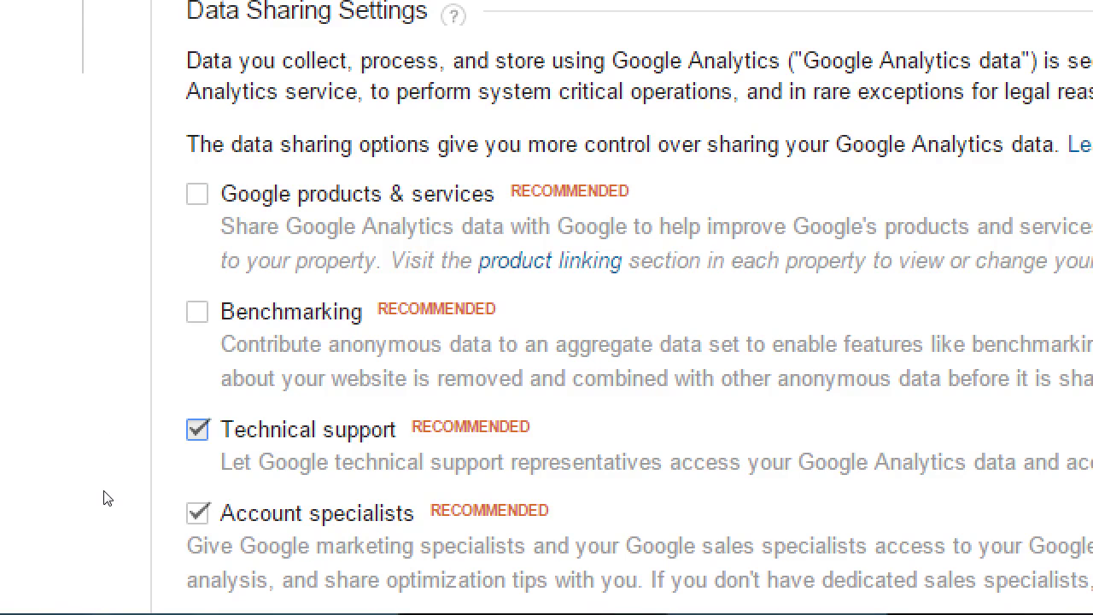
{"action": "key", "text": "space"}
{"action": "key", "text": "Tab"}
{"action": "key", "text": "space"}
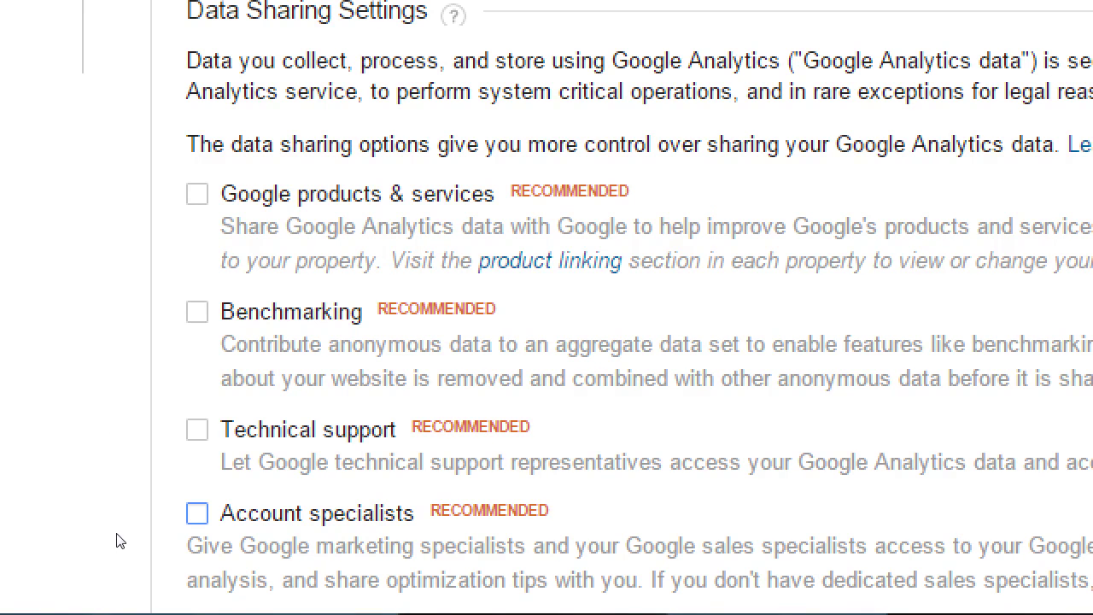
{"action": "key", "text": "super+minus"}
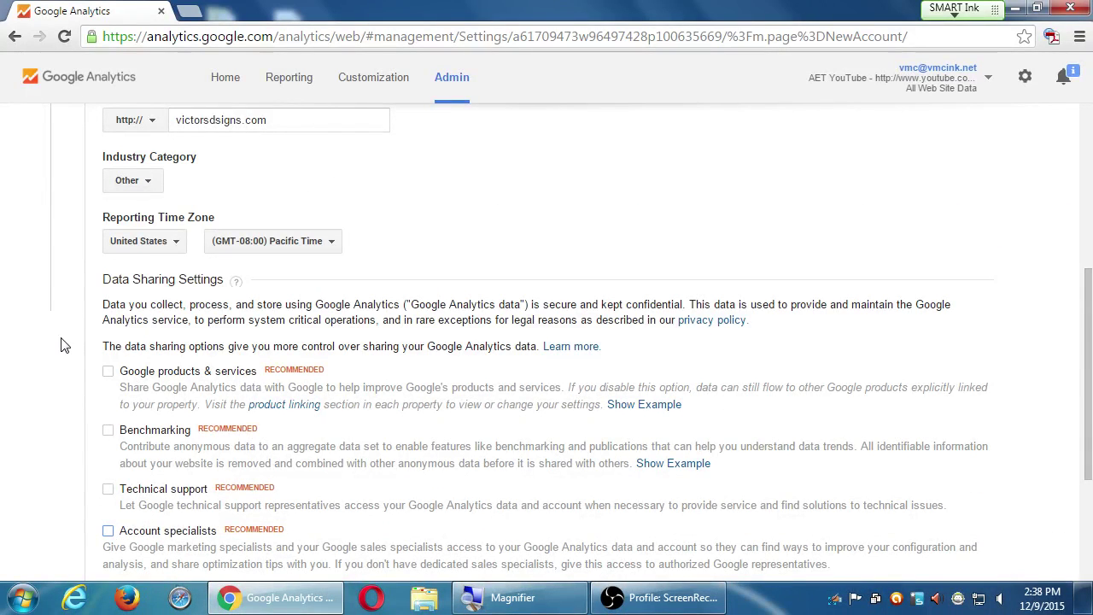
{"action": "scroll", "coordinate": [3, 345], "scroll_direction": "down", "scroll_amount": 1}
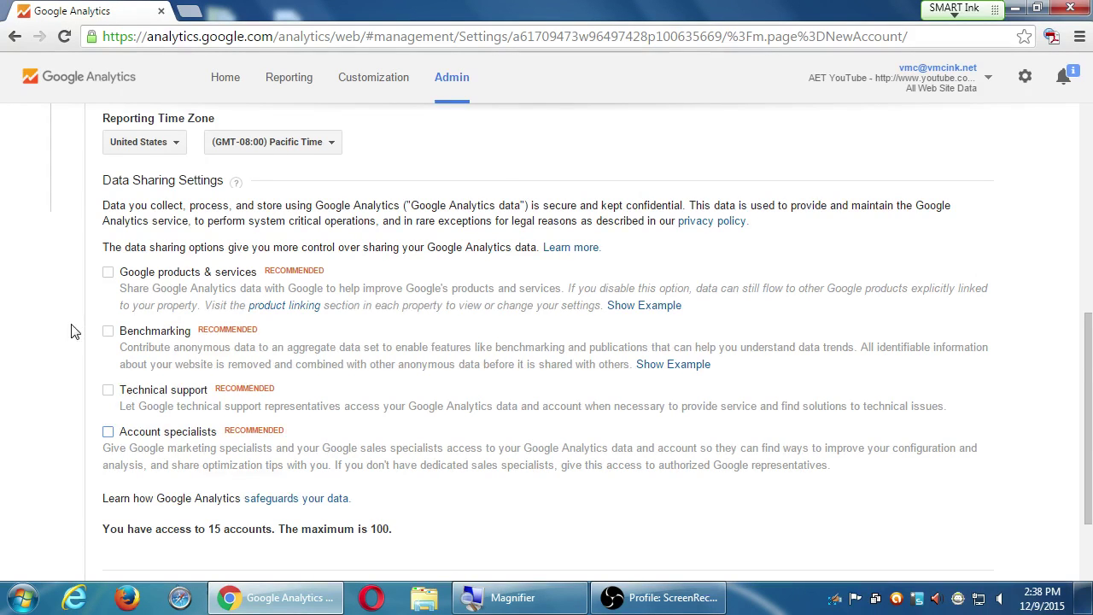
{"action": "scroll", "coordinate": [75, 329], "scroll_direction": "down", "scroll_amount": 2}
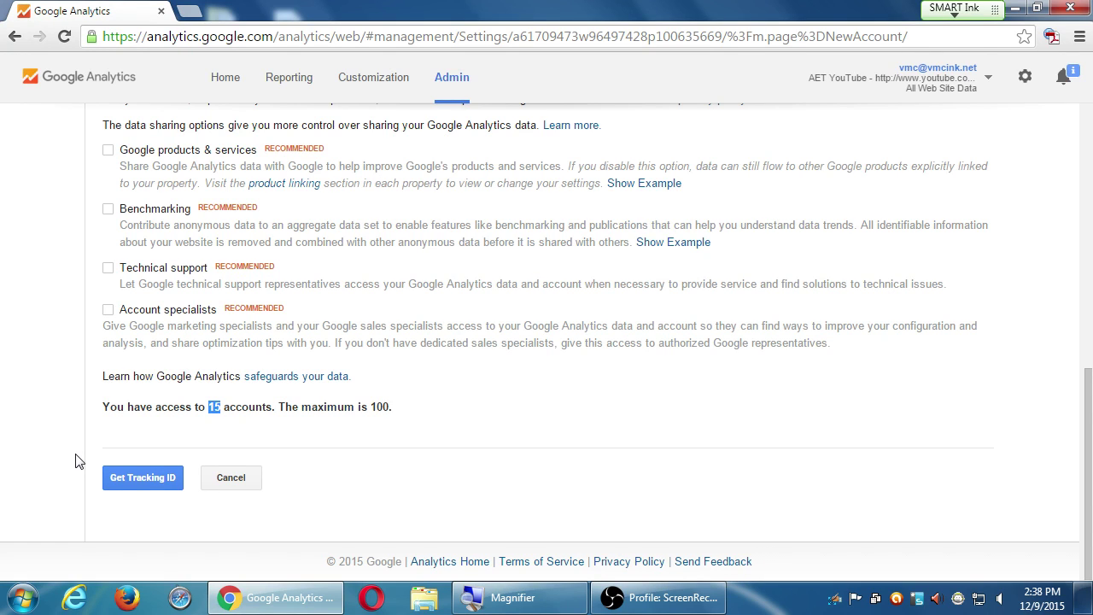
Request the tracking ID, review the Terms of Service Agreement, and accept it.
{"action": "left_click", "coordinate": [146, 478]}
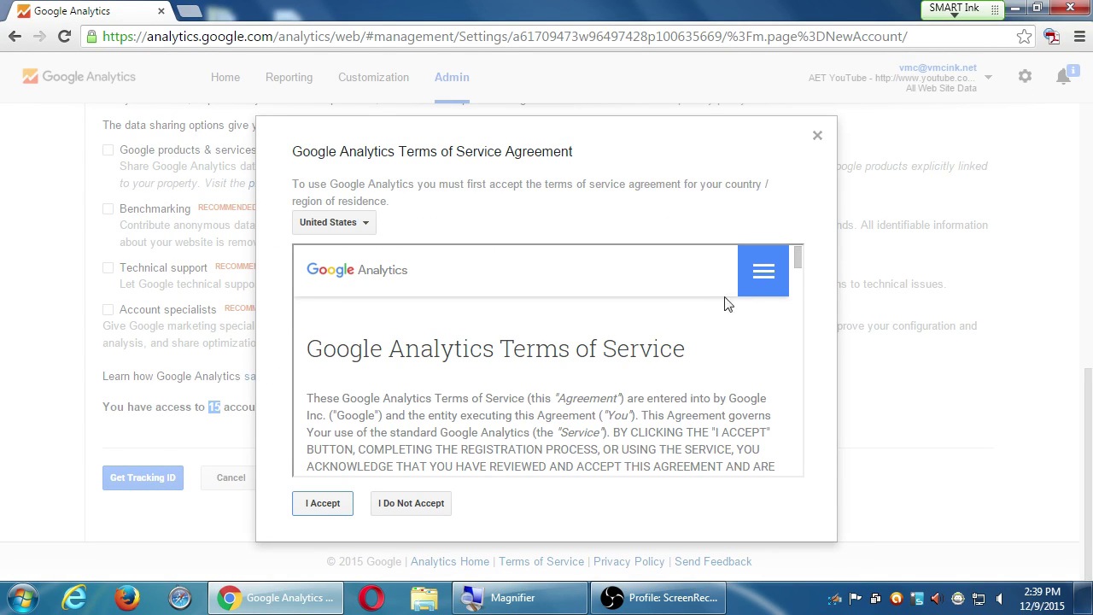
{"action": "left_click", "coordinate": [773, 272]}
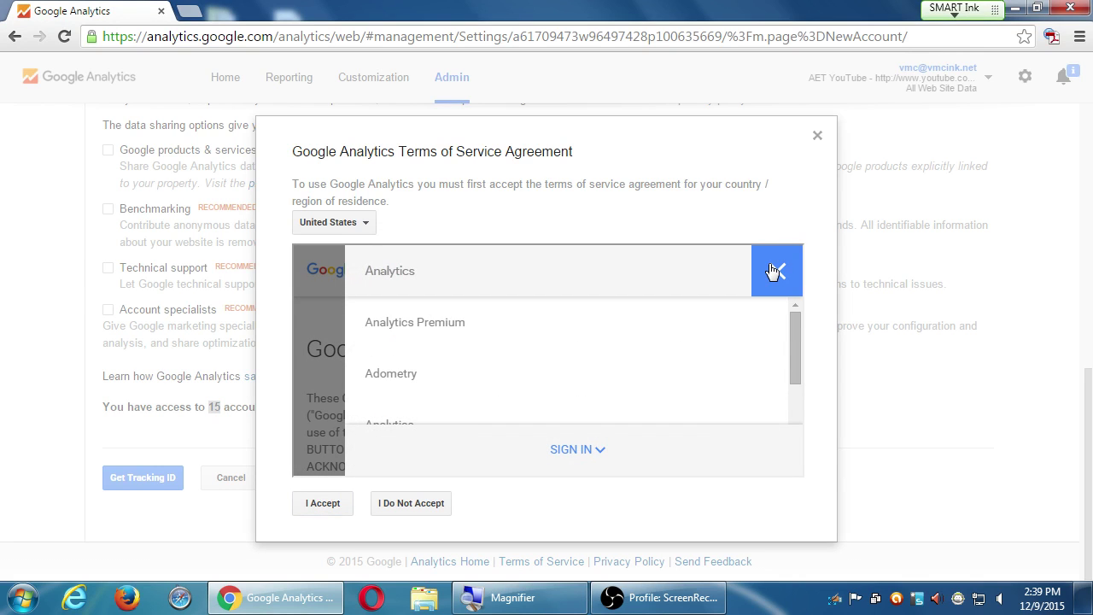
{"action": "left_click", "coordinate": [773, 272]}
{"action": "left_click", "coordinate": [771, 271]}
{"action": "left_click", "coordinate": [764, 270]}
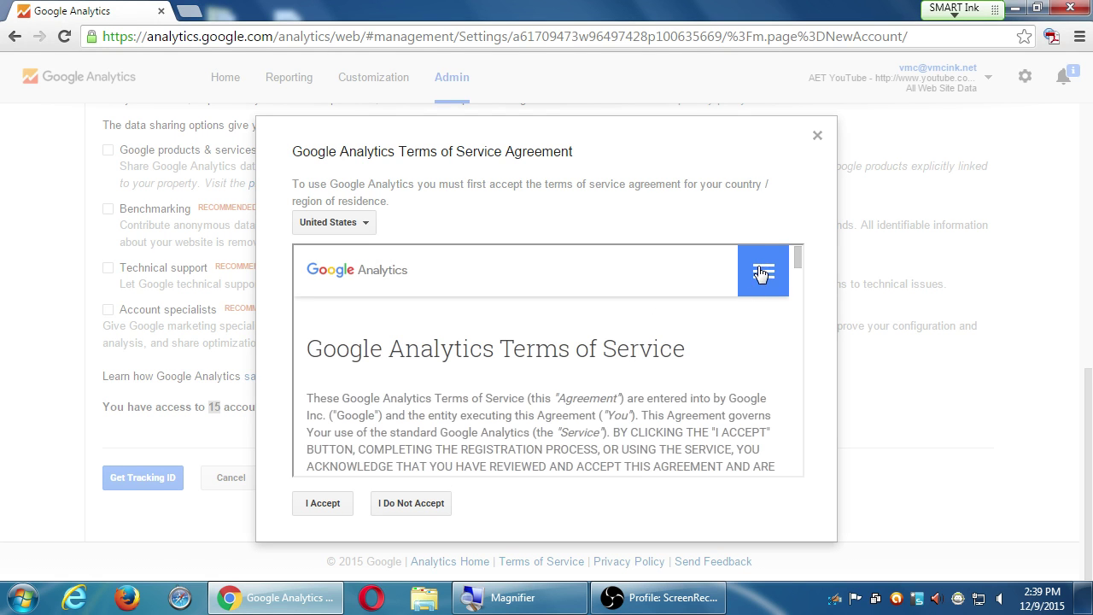
{"action": "left_click_drag", "start_coordinate": [373, 151], "coordinate": [313, 123]}
{"action": "left_click_drag", "start_coordinate": [749, 137], "coordinate": [598, 180]}
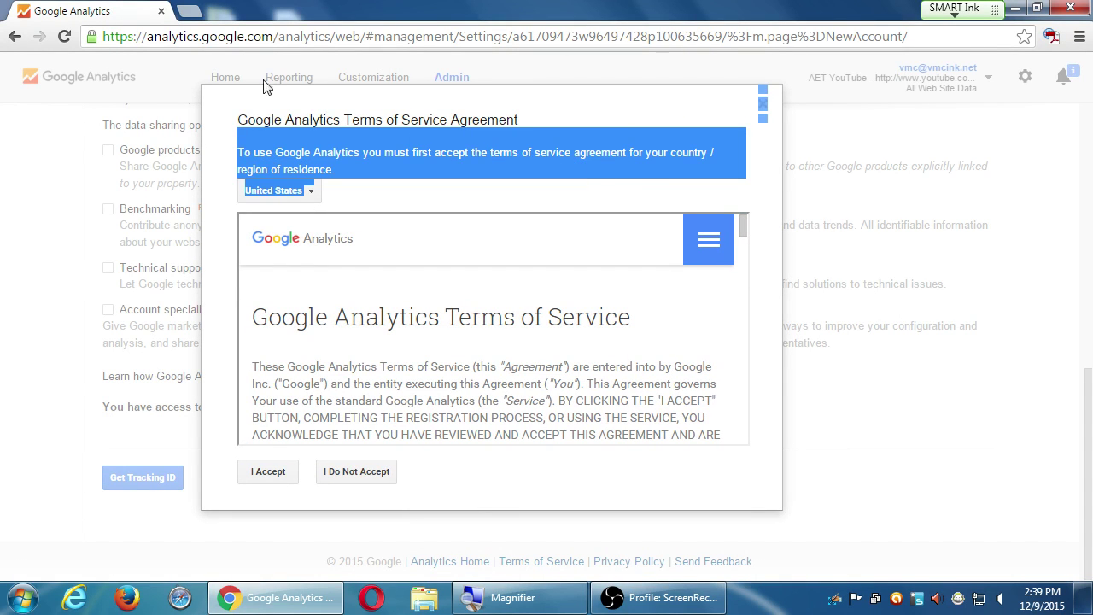
{"action": "left_click_drag", "start_coordinate": [233, 116], "coordinate": [323, 126]}
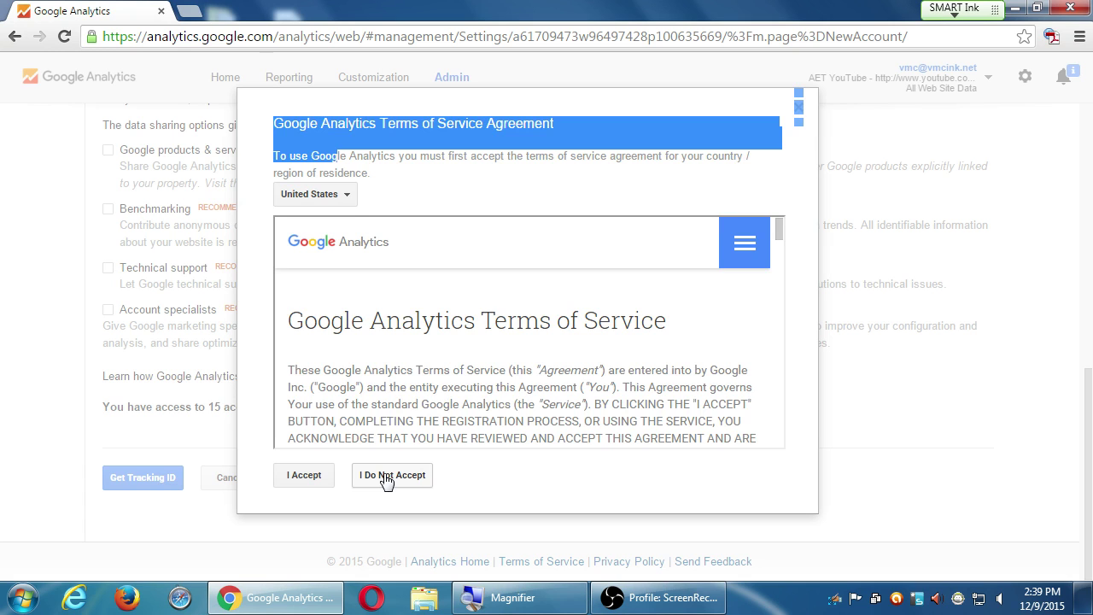
{"action": "scroll", "coordinate": [579, 390], "scroll_direction": "down", "scroll_amount": 2}
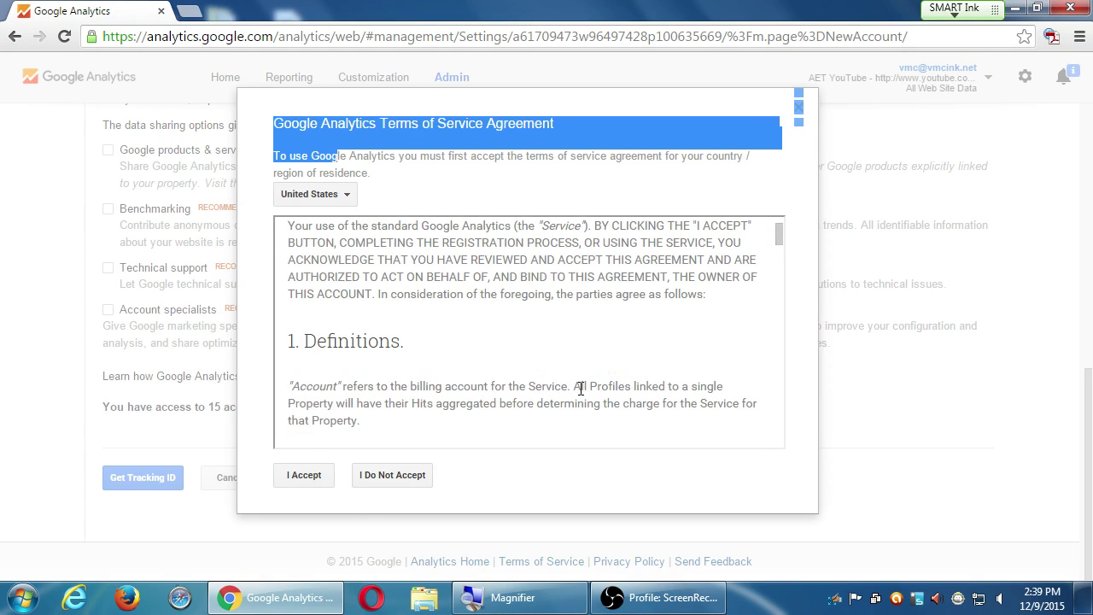
{"action": "left_click", "coordinate": [311, 477]}
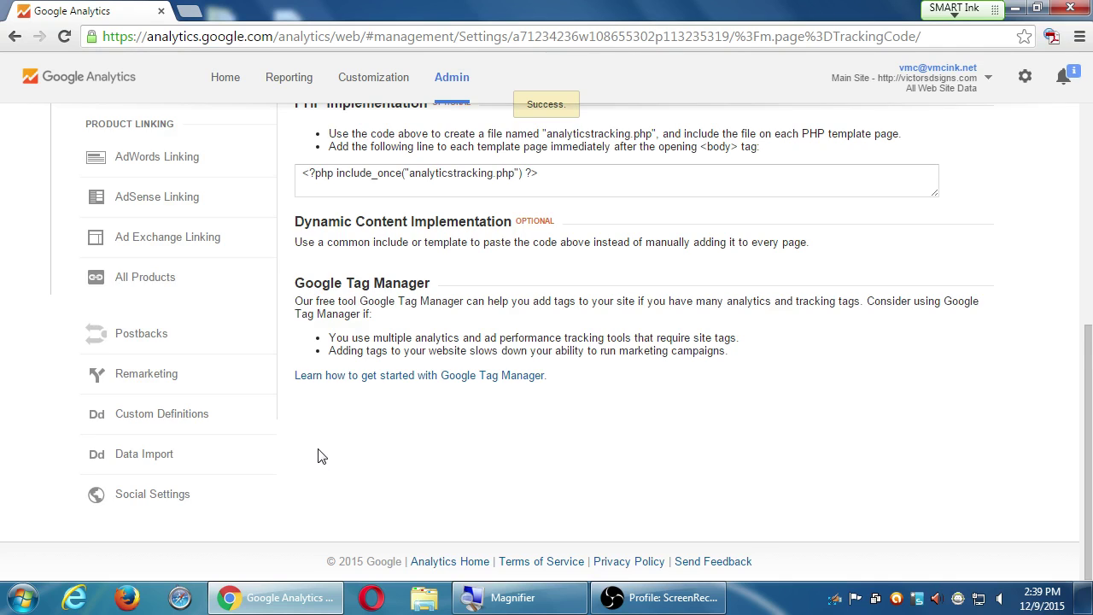
Note tracking ID UA-71234236-1 and select the whole Website tracking code snippet.
{"action": "scroll", "coordinate": [327, 452], "scroll_direction": "up", "scroll_amount": 2}
{"action": "scroll", "coordinate": [328, 452], "scroll_direction": "up", "scroll_amount": 3}
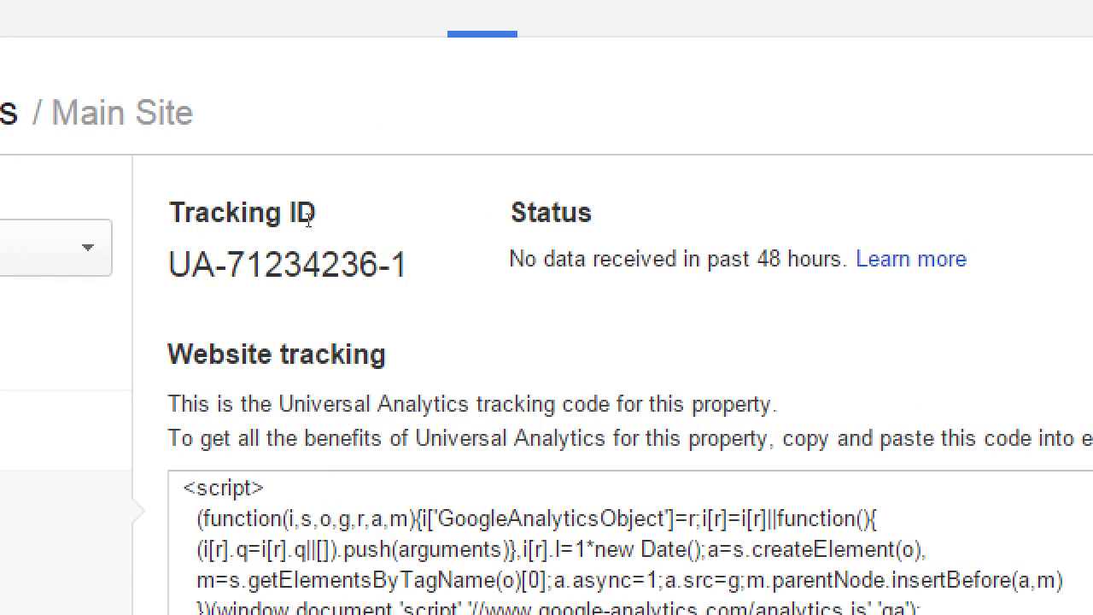
{"action": "left_click_drag", "start_coordinate": [297, 216], "coordinate": [421, 224]}
{"action": "left_click", "coordinate": [403, 219]}
{"action": "scroll", "coordinate": [398, 225], "scroll_direction": "down", "scroll_amount": 1}
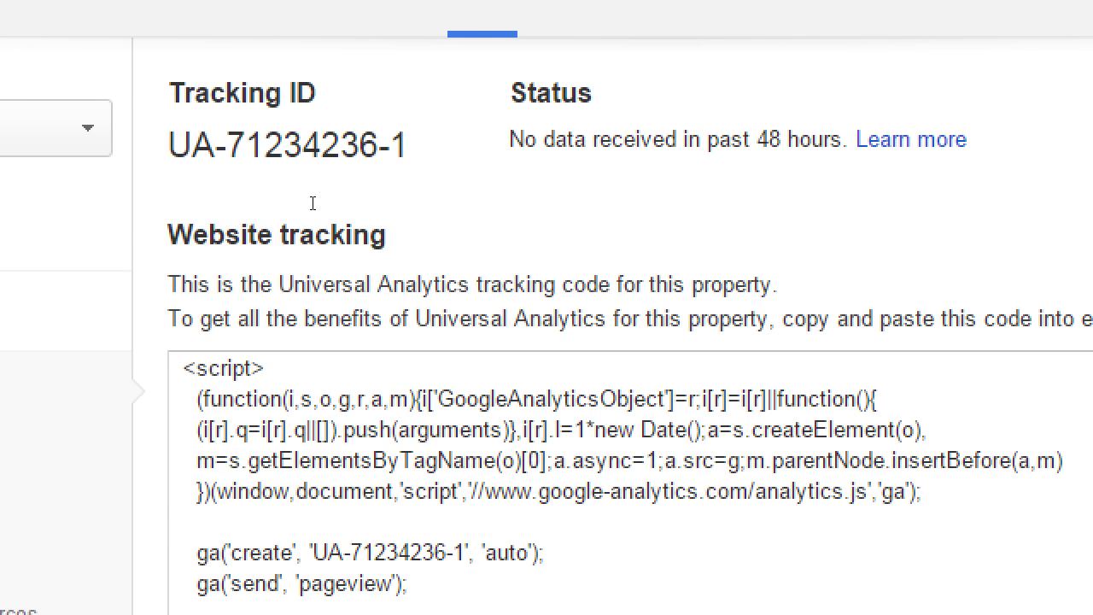
{"action": "left_click_drag", "start_coordinate": [313, 203], "coordinate": [411, 215]}
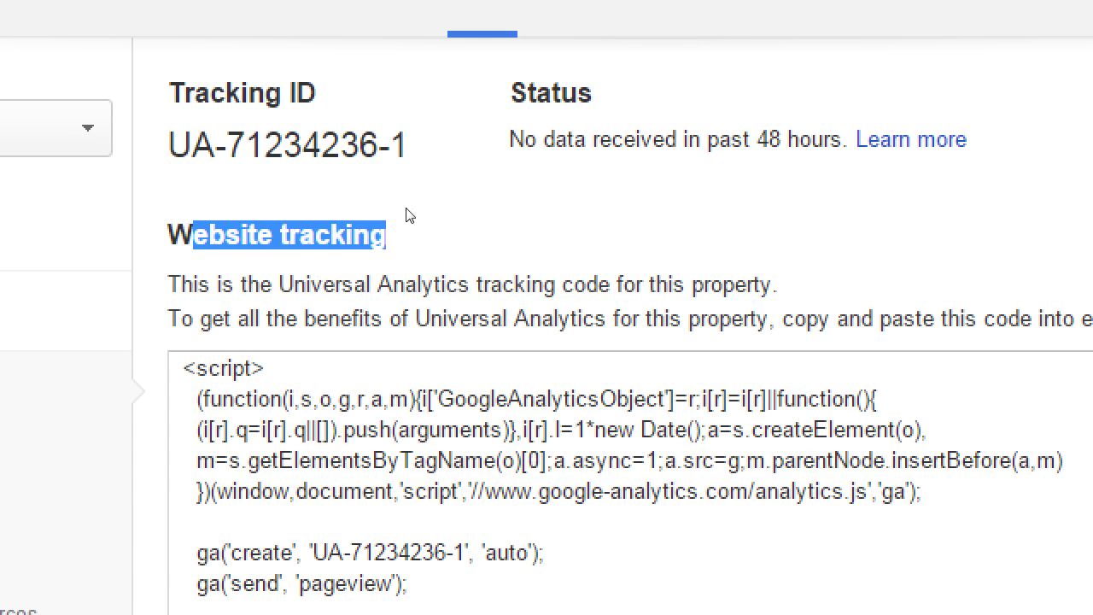
{"action": "left_click", "coordinate": [330, 207]}
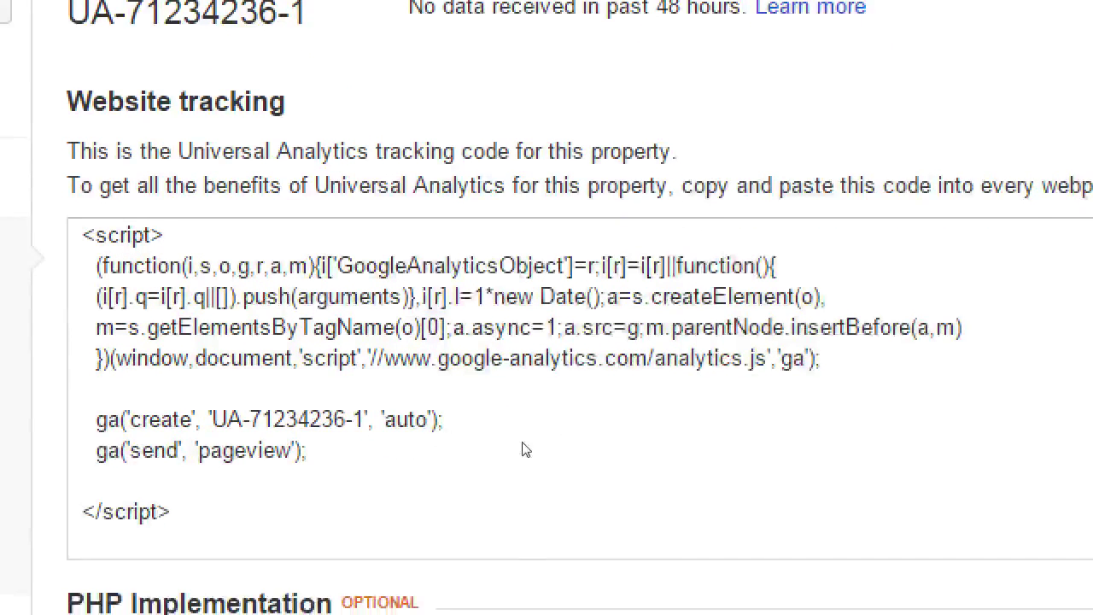
{"action": "left_click_drag", "start_coordinate": [205, 508], "coordinate": [106, 229]}
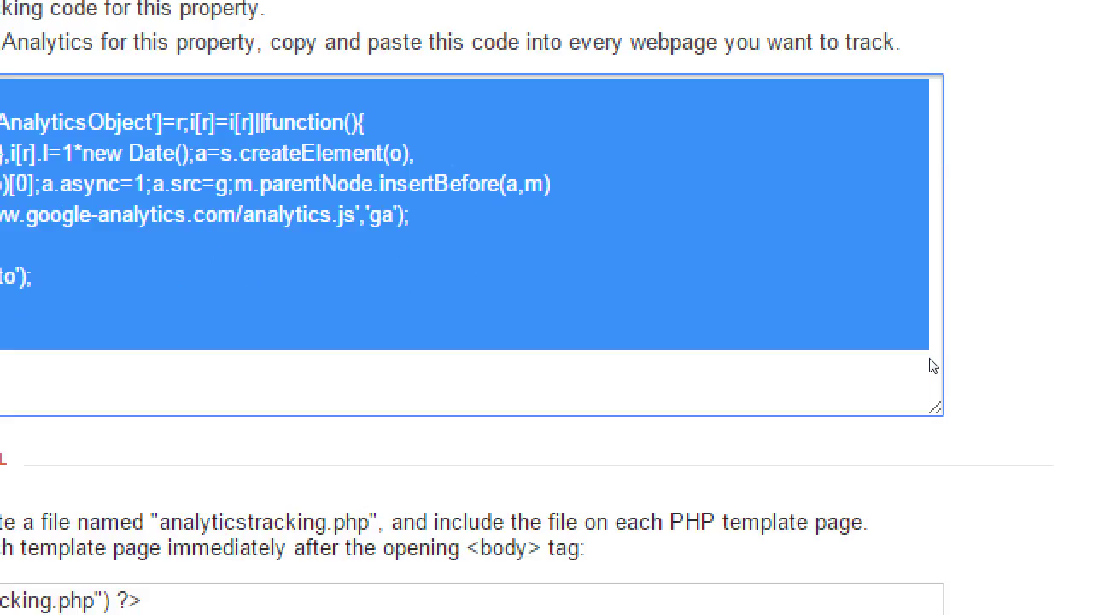
{"action": "scroll", "coordinate": [932, 365], "scroll_direction": "down", "scroll_amount": 2}
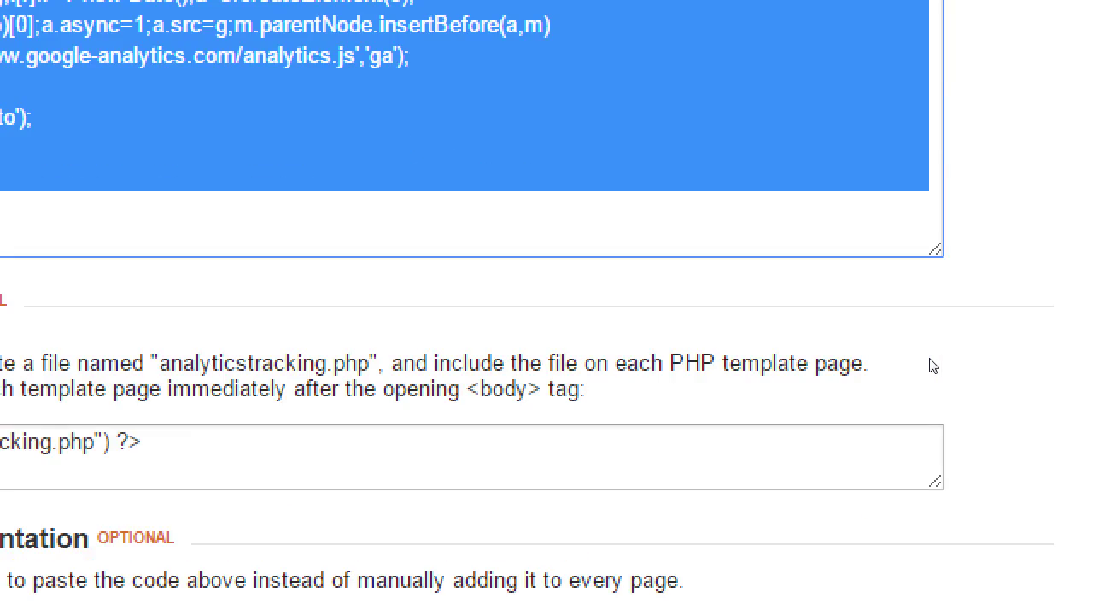
{"action": "scroll", "coordinate": [930, 367], "scroll_direction": "up", "scroll_amount": 4}
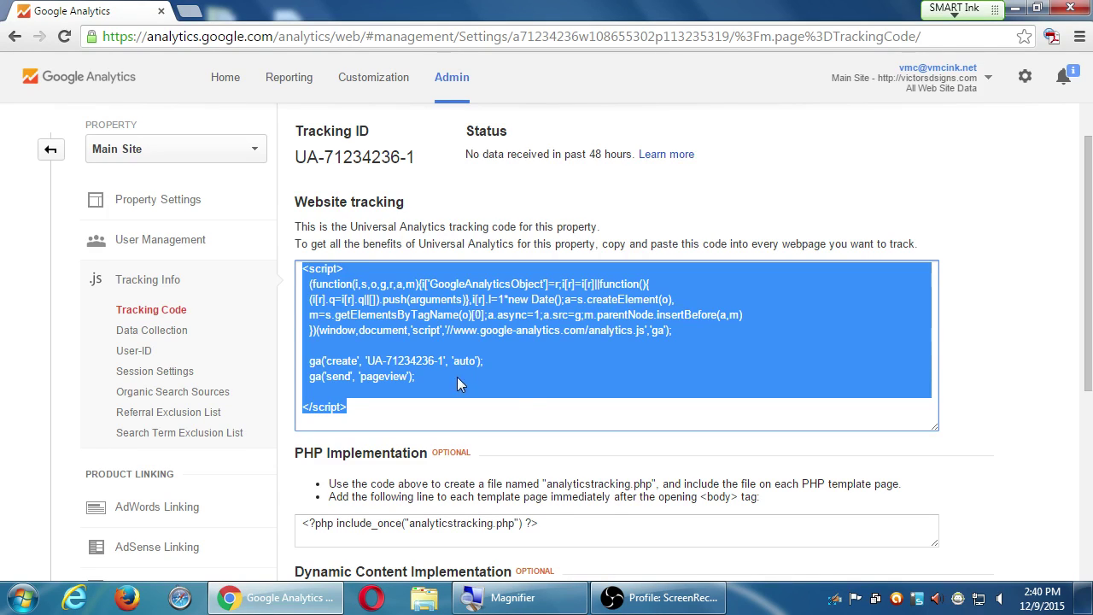
{"action": "scroll", "coordinate": [457, 377], "scroll_direction": "down", "scroll_amount": 1}
{"action": "scroll", "coordinate": [503, 416], "scroll_direction": "down", "scroll_amount": 3}
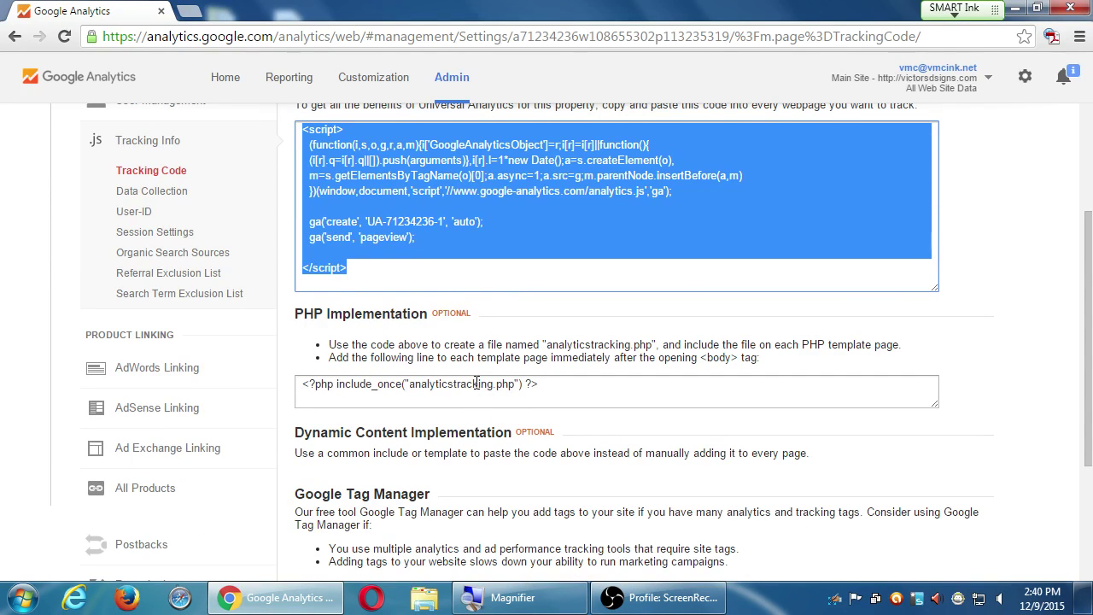
{"action": "scroll", "coordinate": [476, 385], "scroll_direction": "down", "scroll_amount": 3}
{"action": "scroll", "coordinate": [461, 386], "scroll_direction": "up", "scroll_amount": 5}
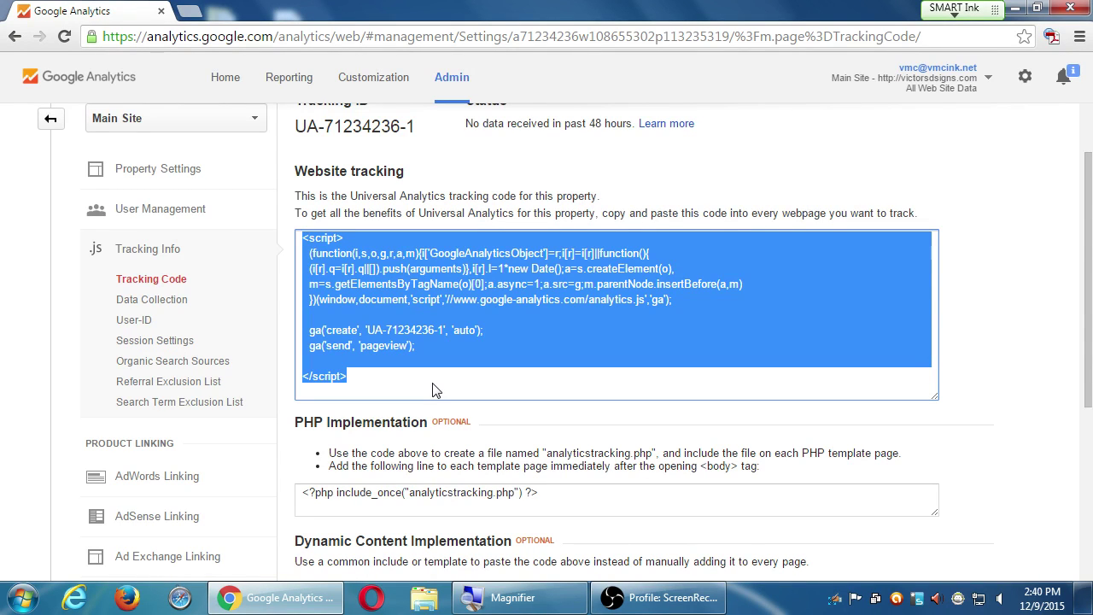
{"action": "scroll", "coordinate": [432, 390], "scroll_direction": "down", "scroll_amount": 1}
{"action": "scroll", "coordinate": [432, 390], "scroll_direction": "up", "scroll_amount": 1}
{"action": "scroll", "coordinate": [432, 390], "scroll_direction": "up", "scroll_amount": 1}
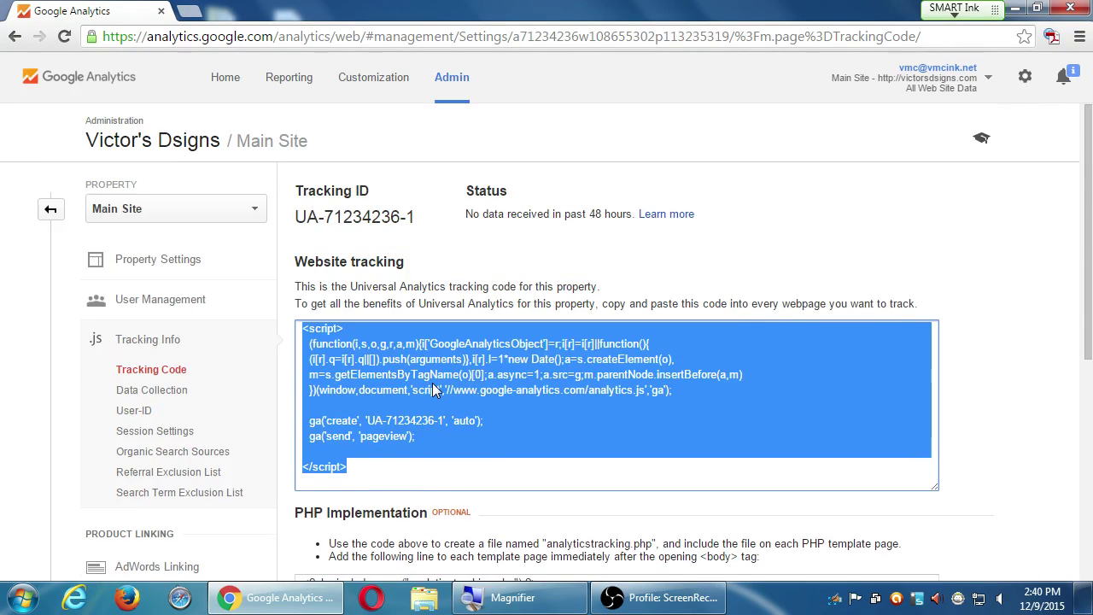
{"action": "scroll", "coordinate": [433, 391], "scroll_direction": "down", "scroll_amount": 2}
{"action": "scroll", "coordinate": [432, 390], "scroll_direction": "down", "scroll_amount": 1}
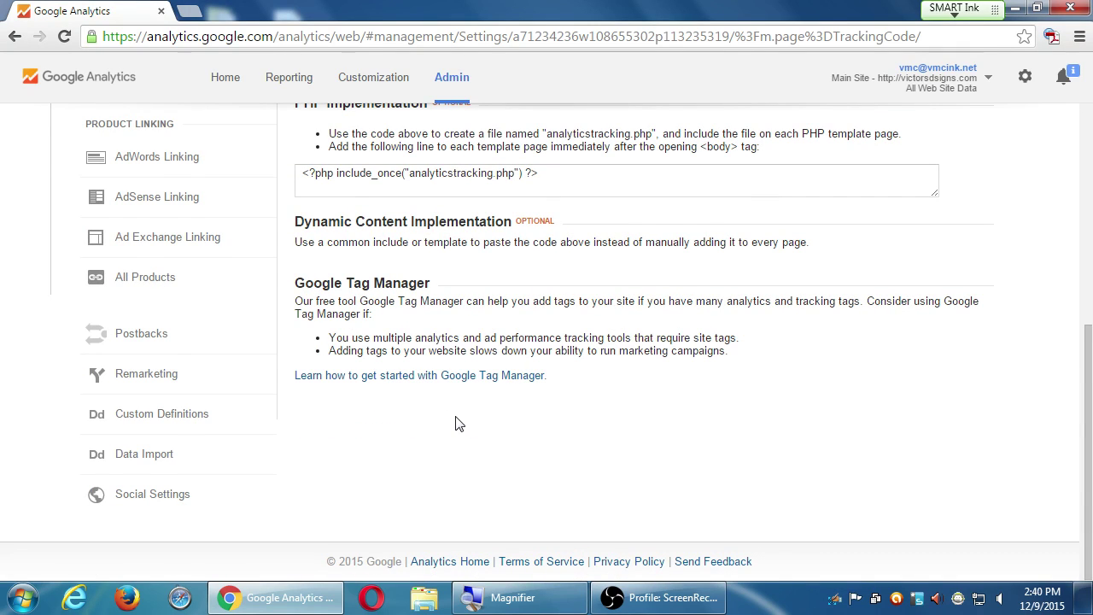
{"action": "scroll", "coordinate": [457, 423], "scroll_direction": "up", "scroll_amount": 5}
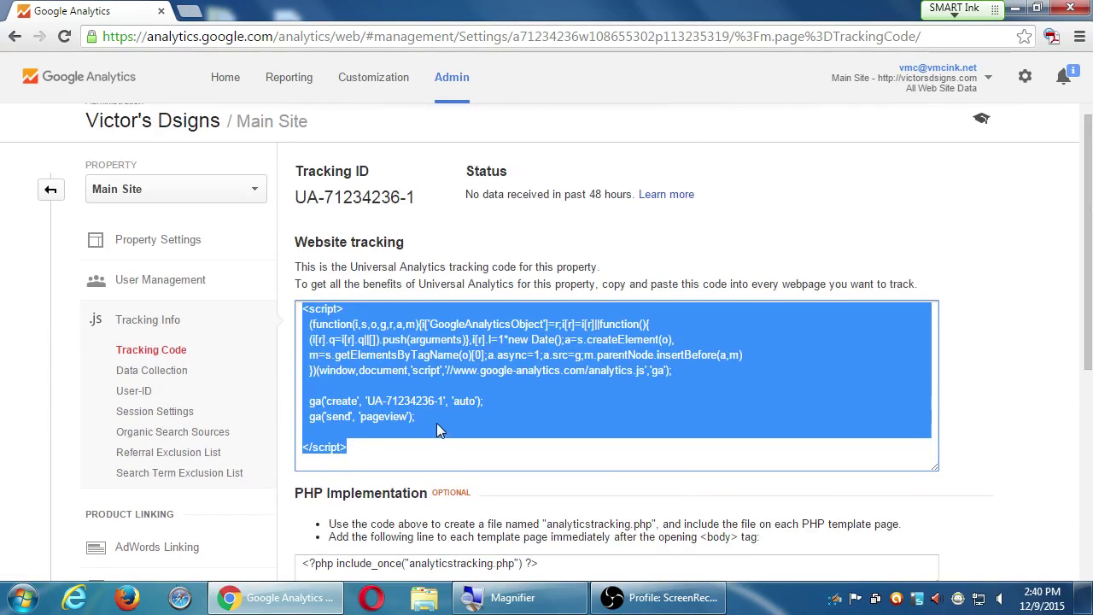
{"action": "left_click_drag", "start_coordinate": [582, 195], "coordinate": [616, 195]}
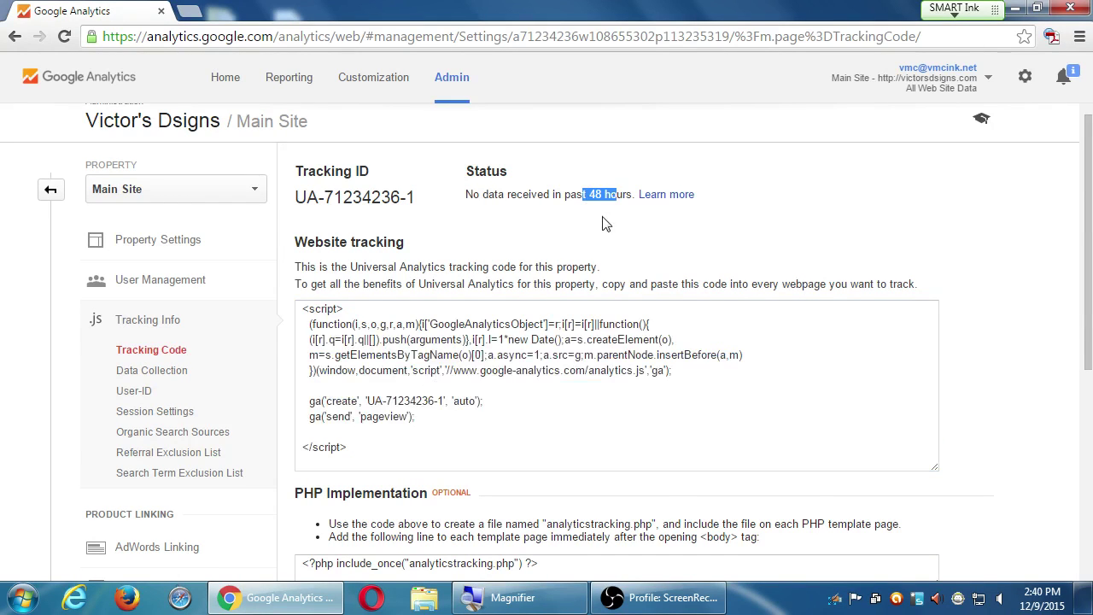
{"action": "left_click", "coordinate": [599, 230]}
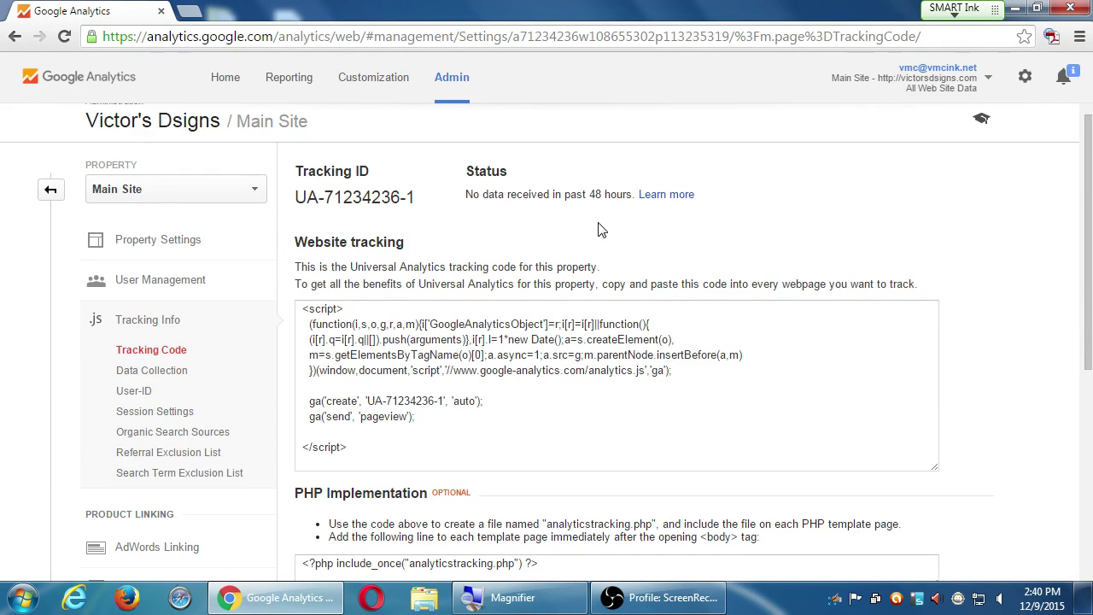